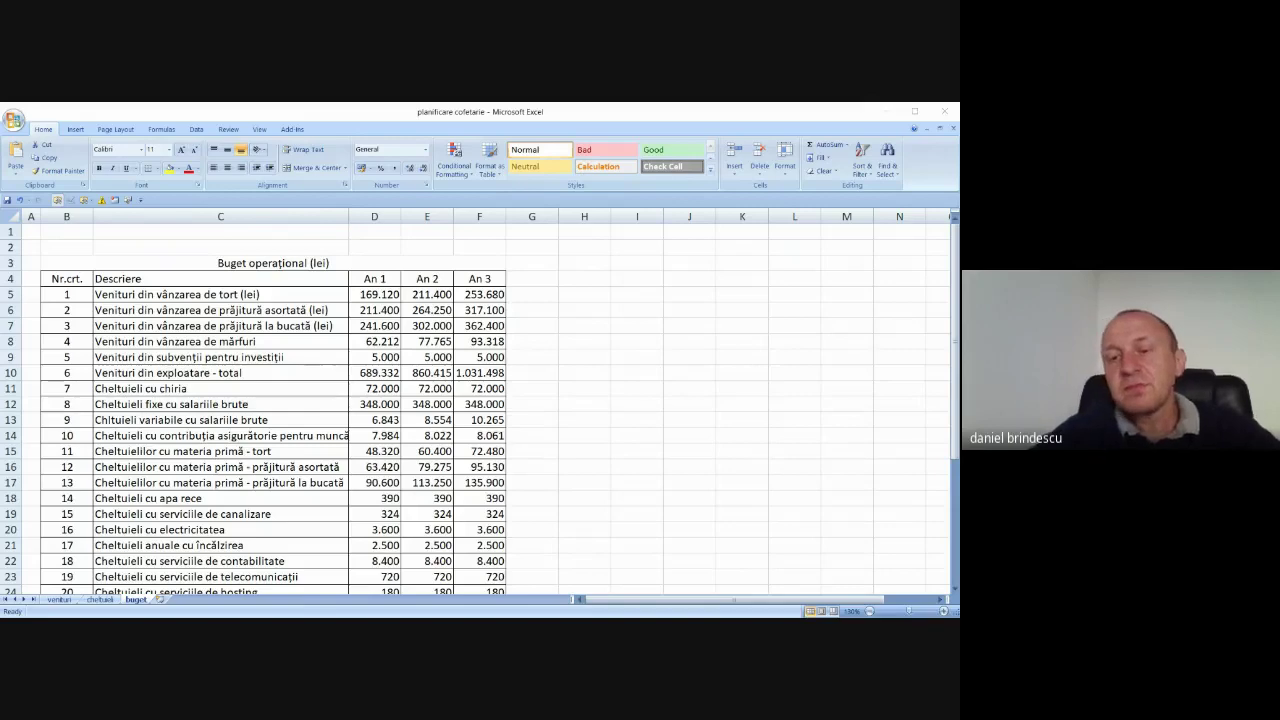
Review the three-year operational budget on the buget sheet, from the revenue lines down to the net result and back
key(ctrl+Page_Up)
key(ctrl+Page_Down)
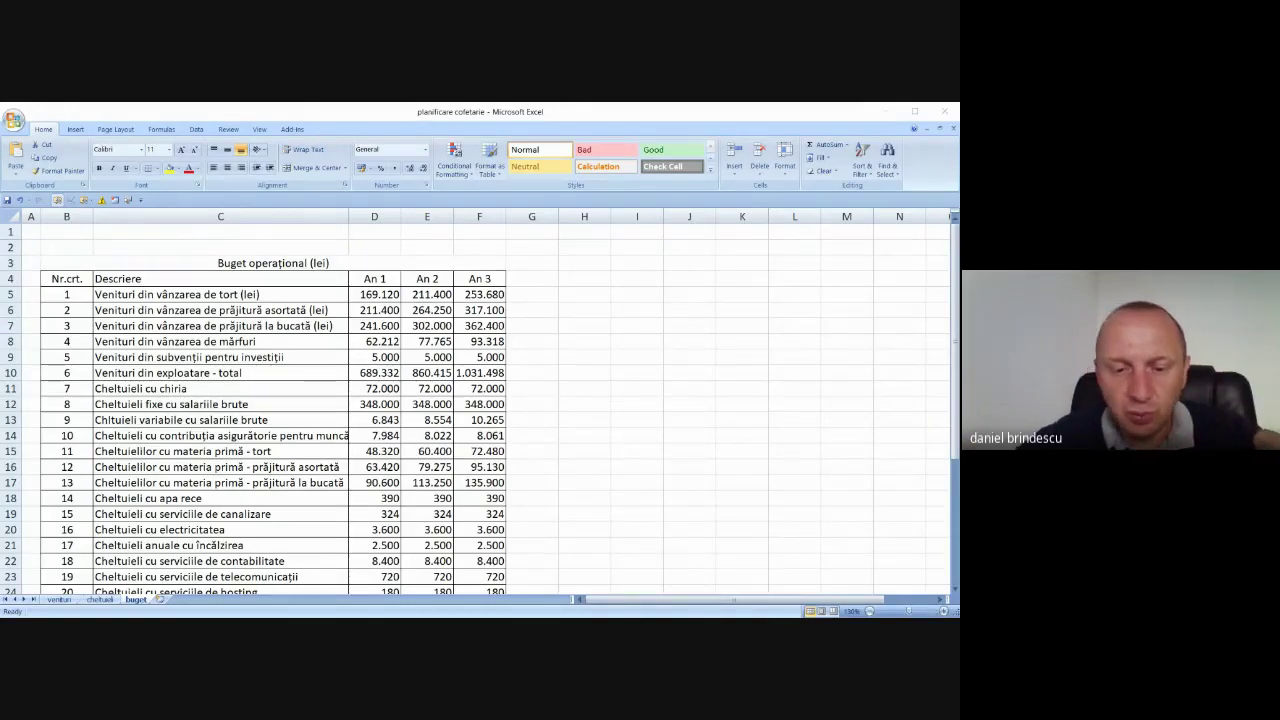
click(637, 326)
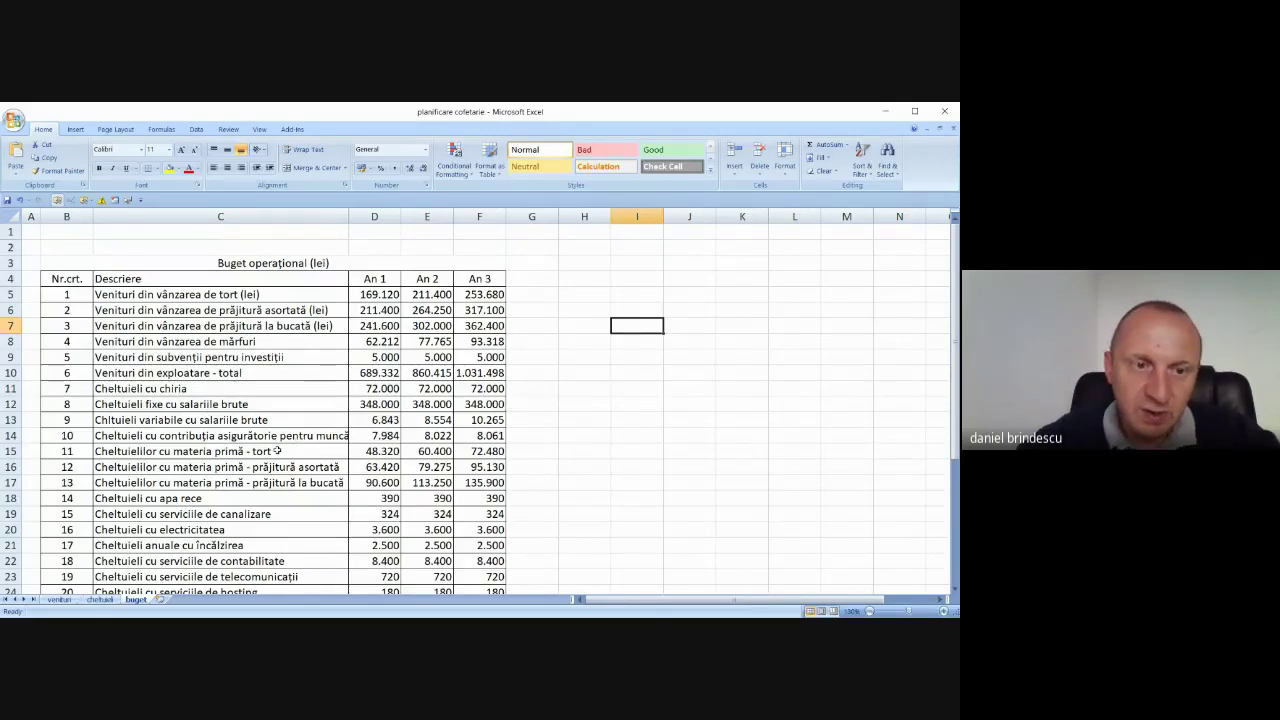
scroll(277, 451, down, 1)
scroll(277, 451, down, 5)
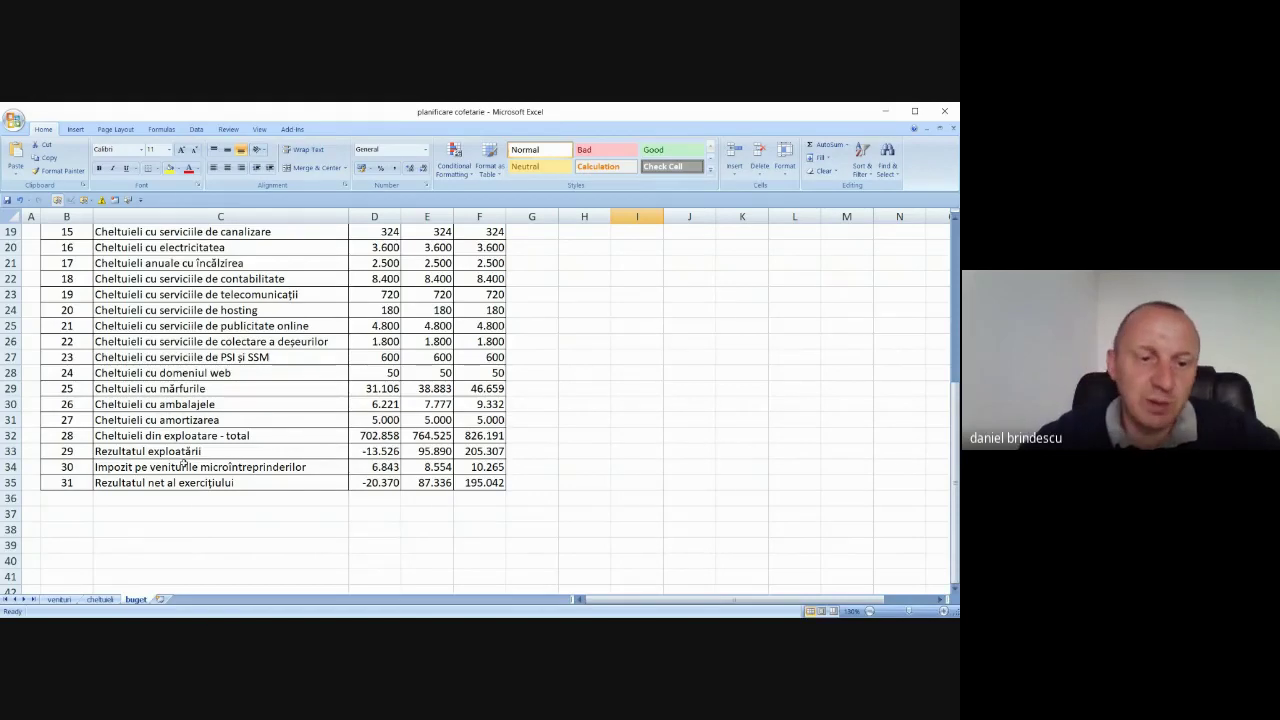
scroll(184, 461, up, 6)
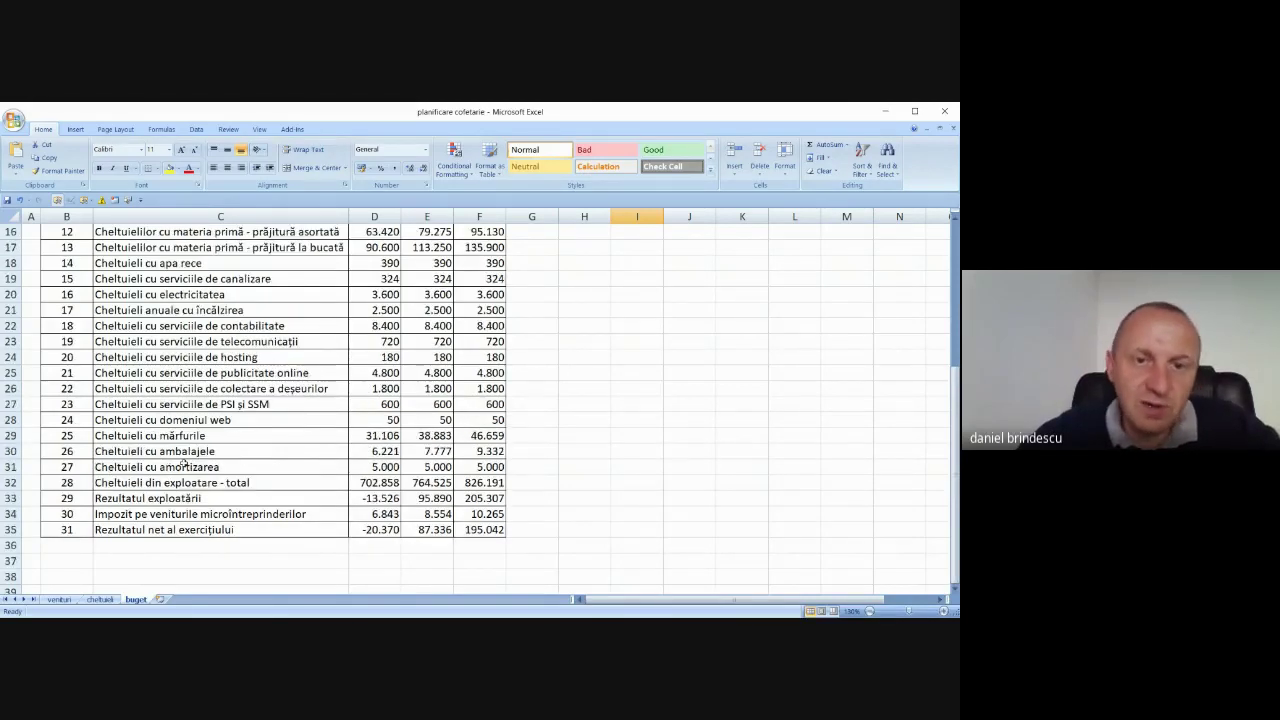
click(369, 326)
click(430, 337)
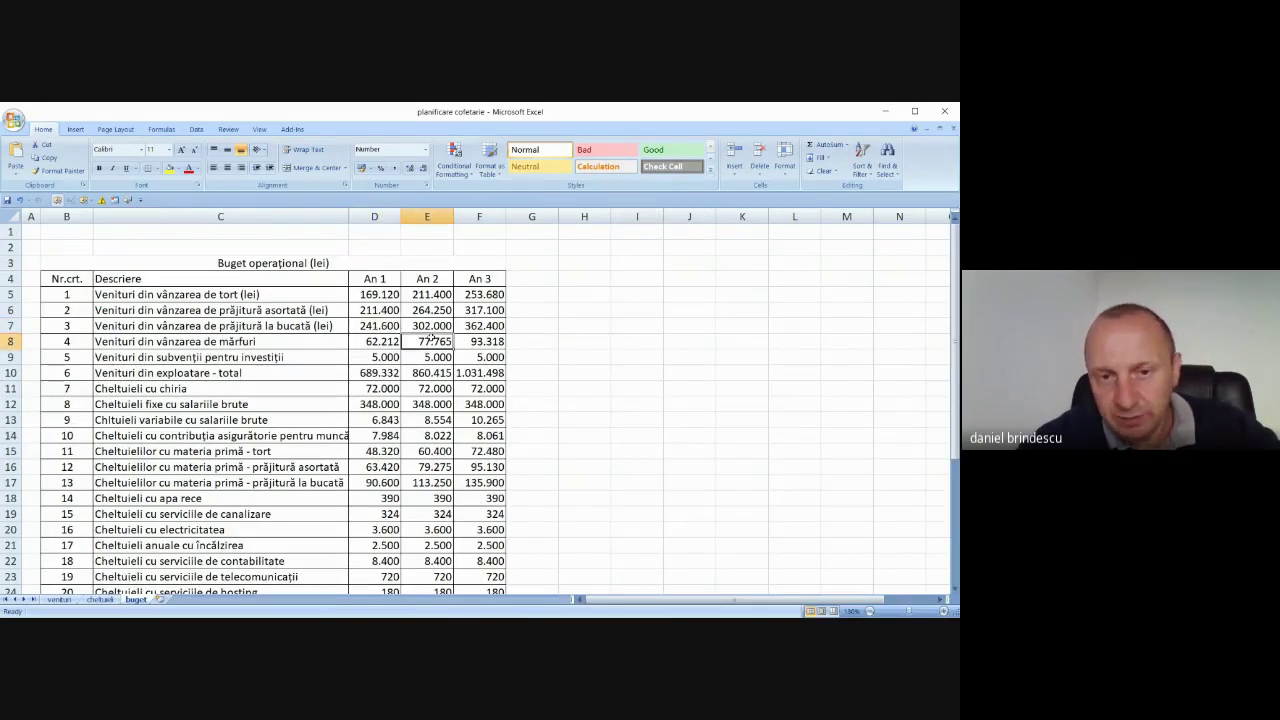
key(alt+Tab)
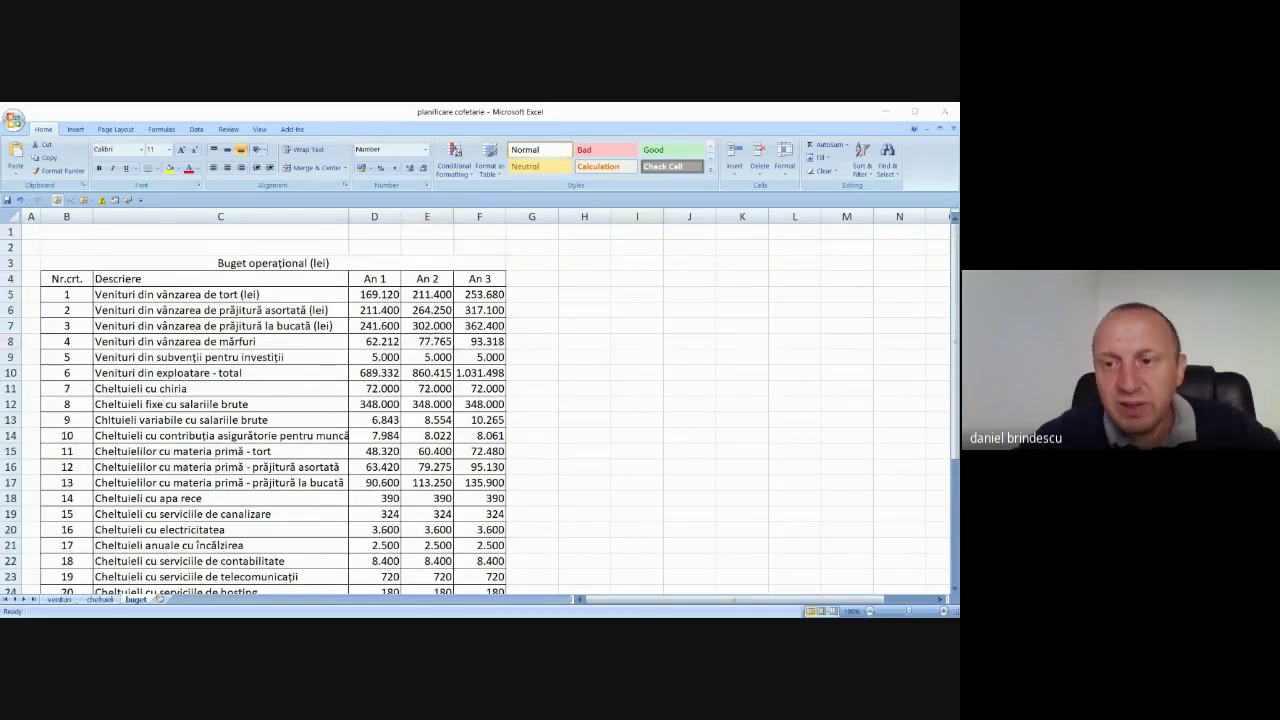
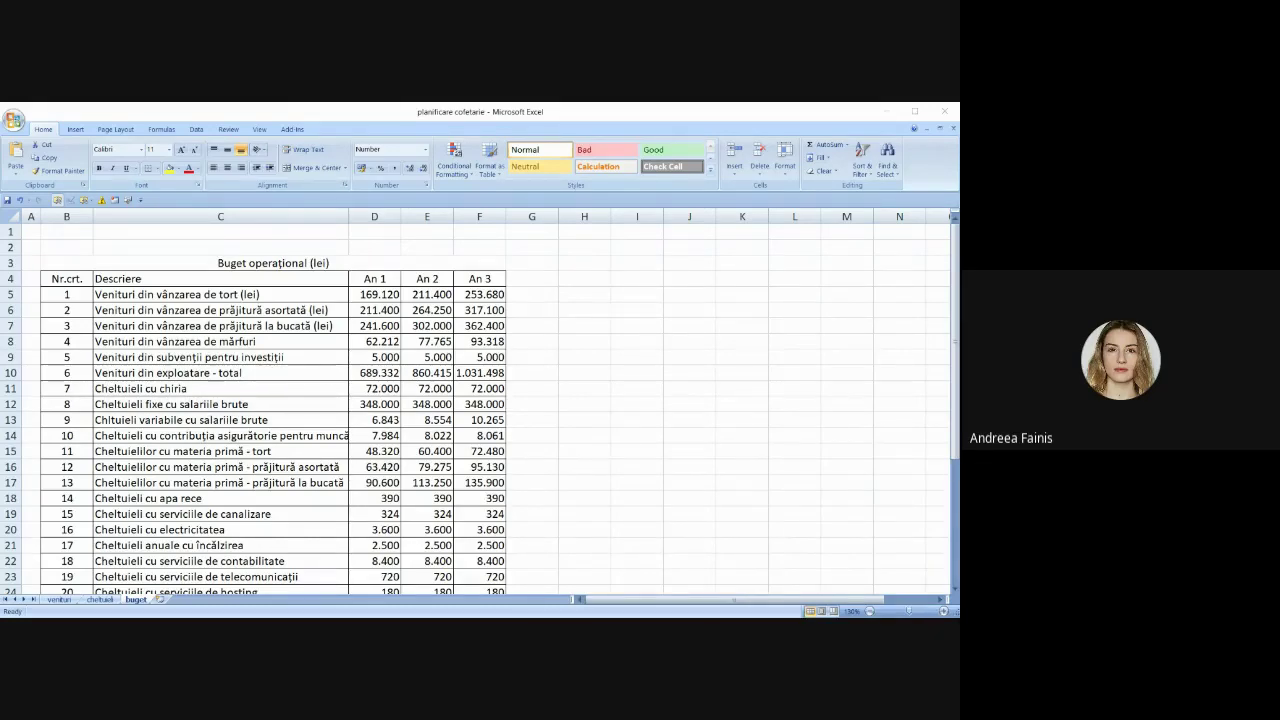
Show the PA sheet of the structura Curs si Seminar workbook and select the heading "4. Planificarea financiară"
click(427, 341)
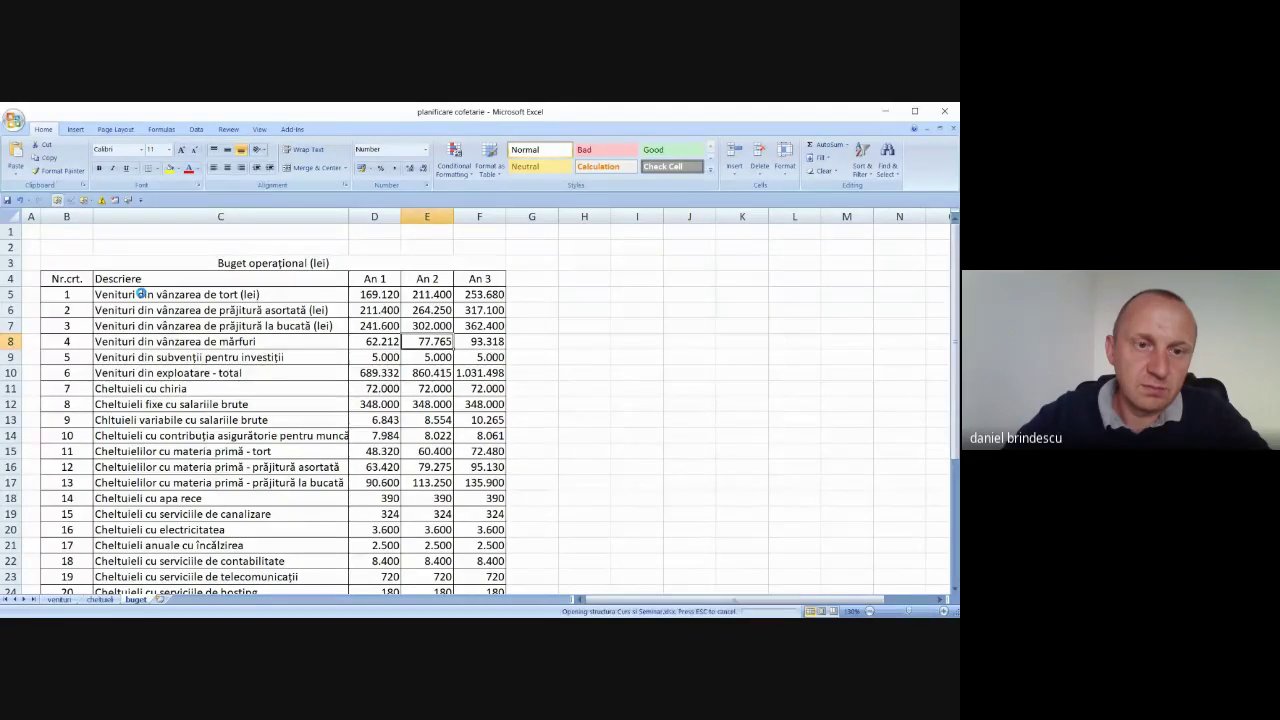
key(alt+Tab)
click(72, 599)
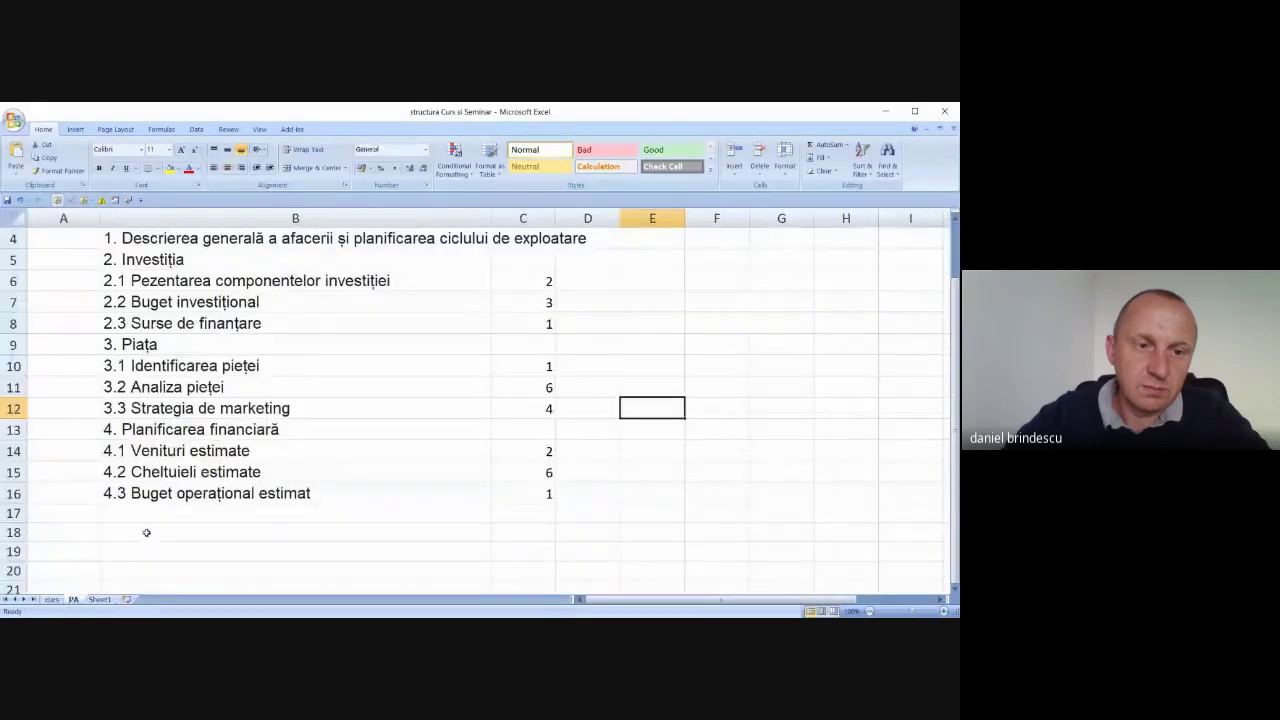
click(320, 387)
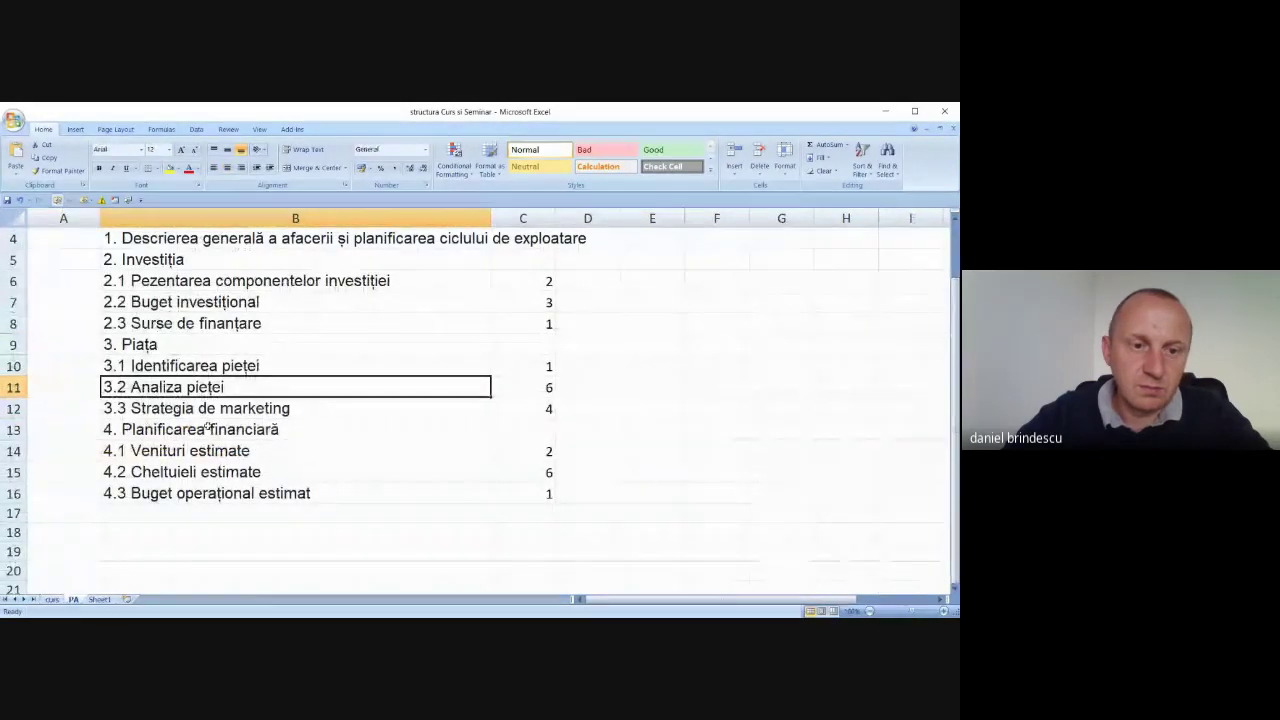
key(Down)
key(Down)
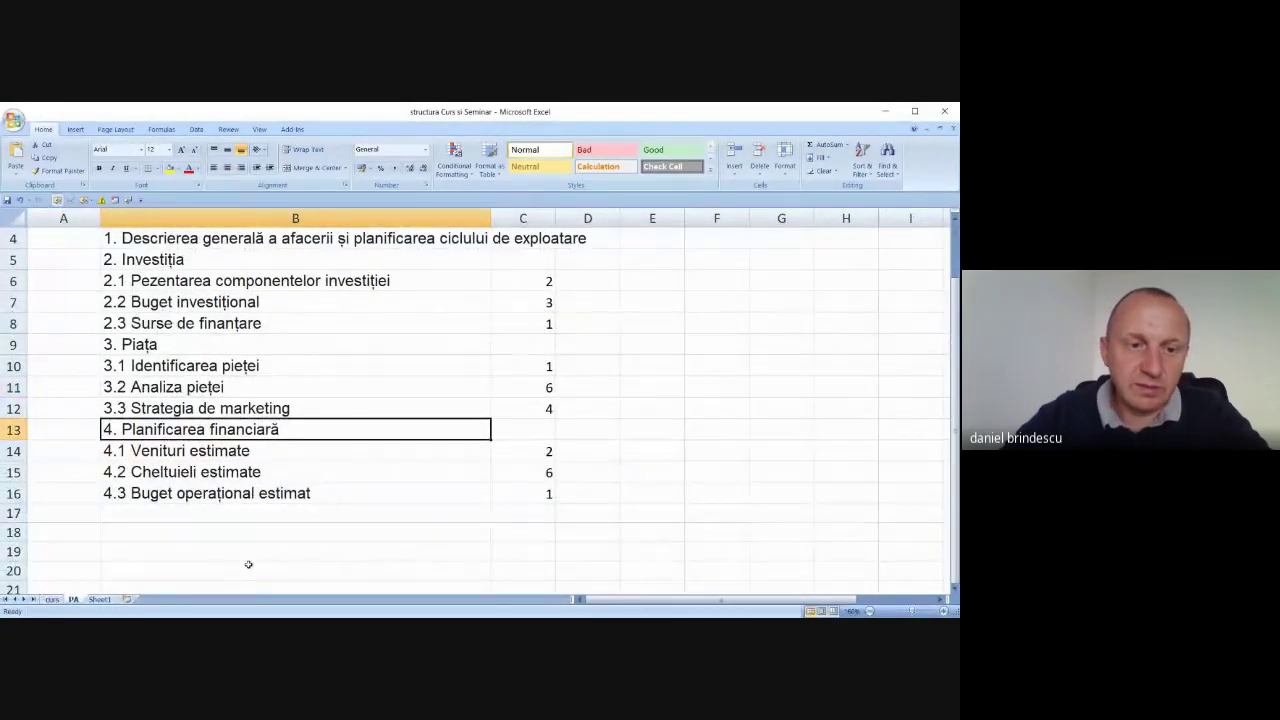
Bring the full plan outline into view and highlight the entire "4.1 Venituri estimate" row
scroll(249, 560, up, 1)
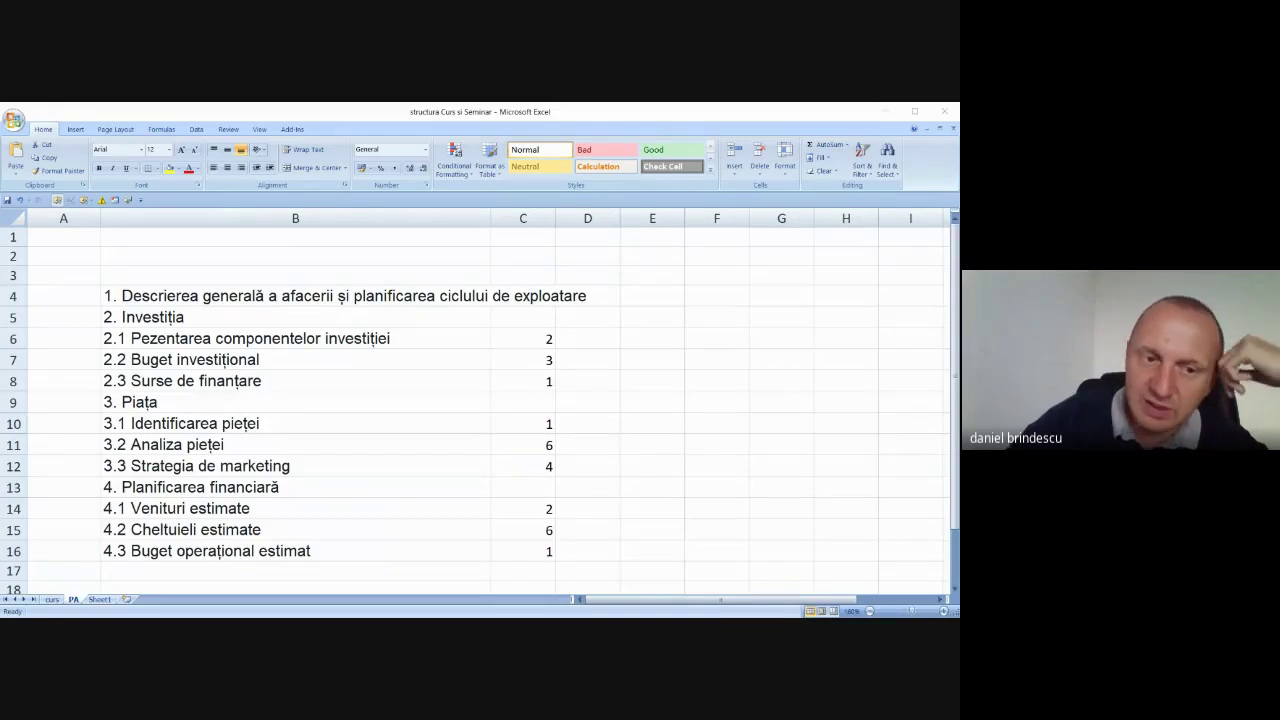
key(alt+Tab)
key(alt+Tab)
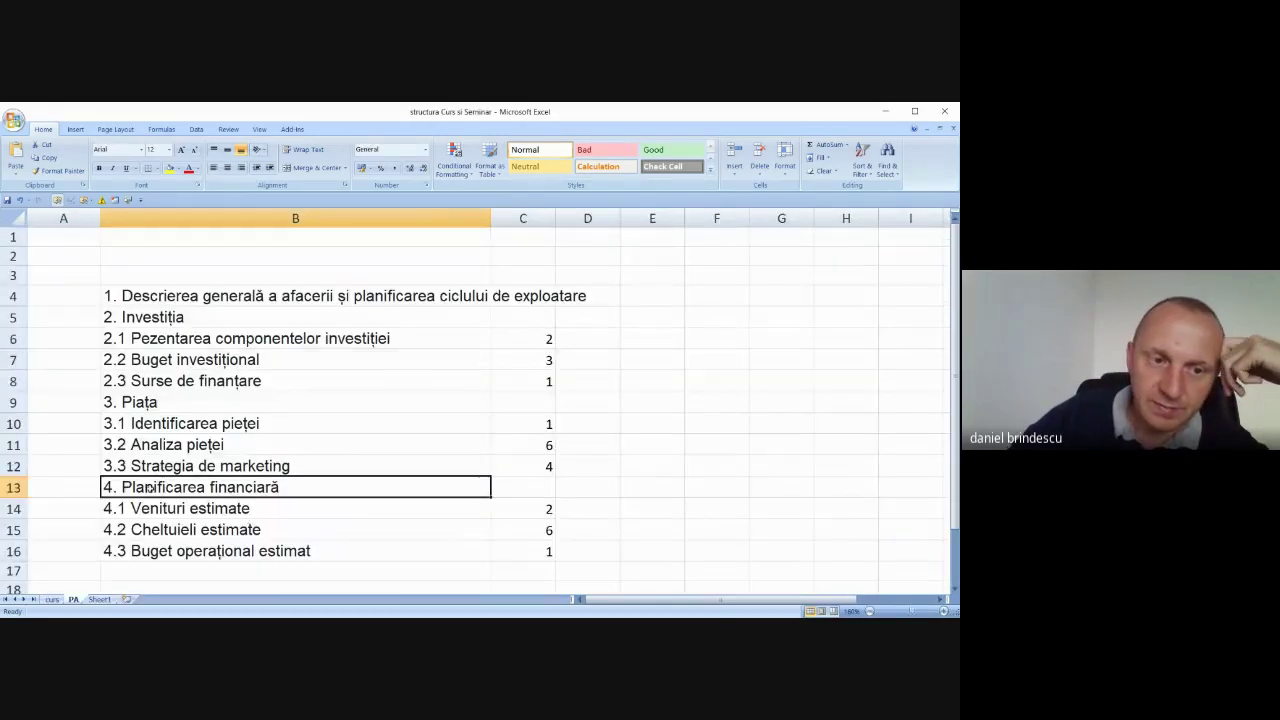
click(13, 509)
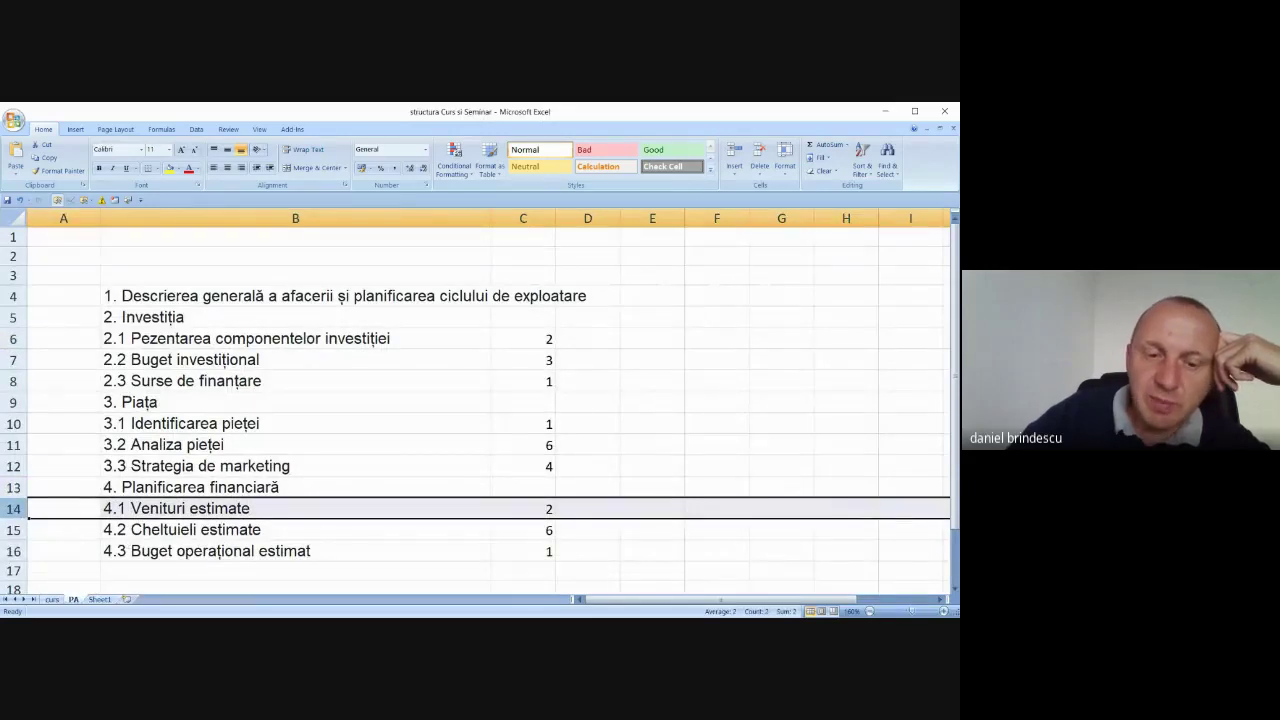
Return to the planificare cofetarie workbook and point out the budget's revenue lines for cake, assorted pastry and merchandise sales
key(alt+Tab)
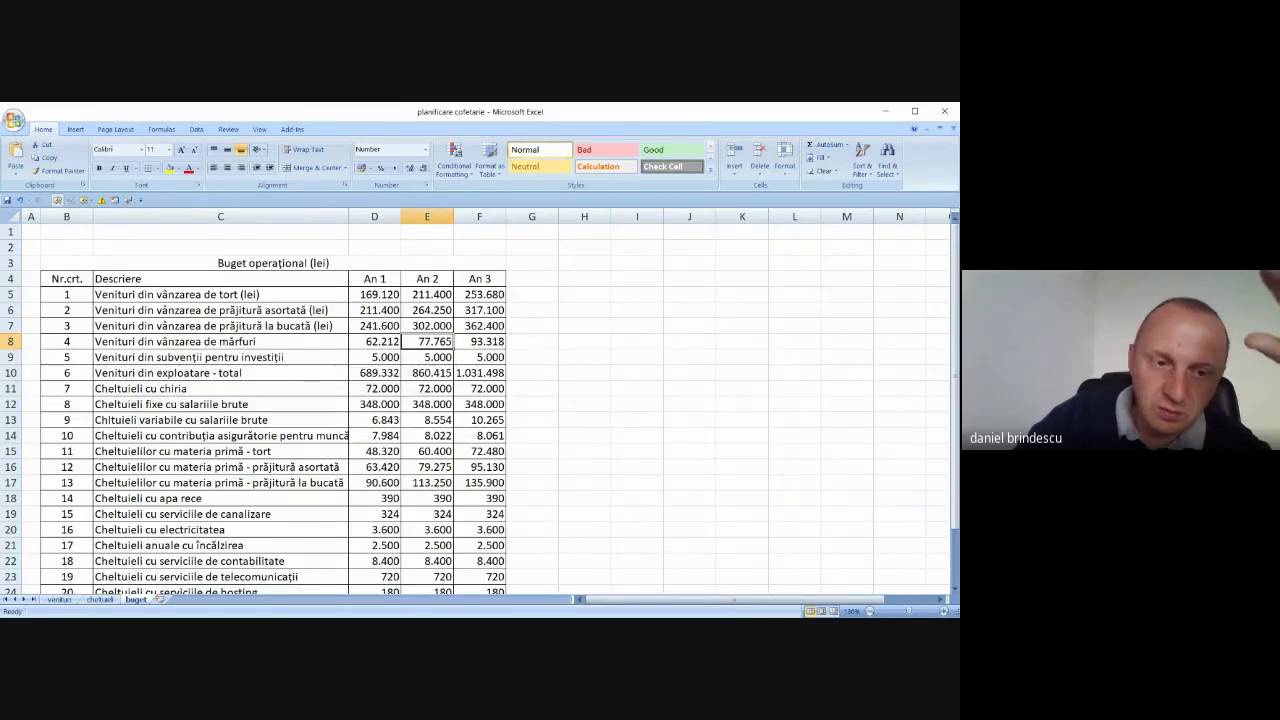
key(alt+Tab)
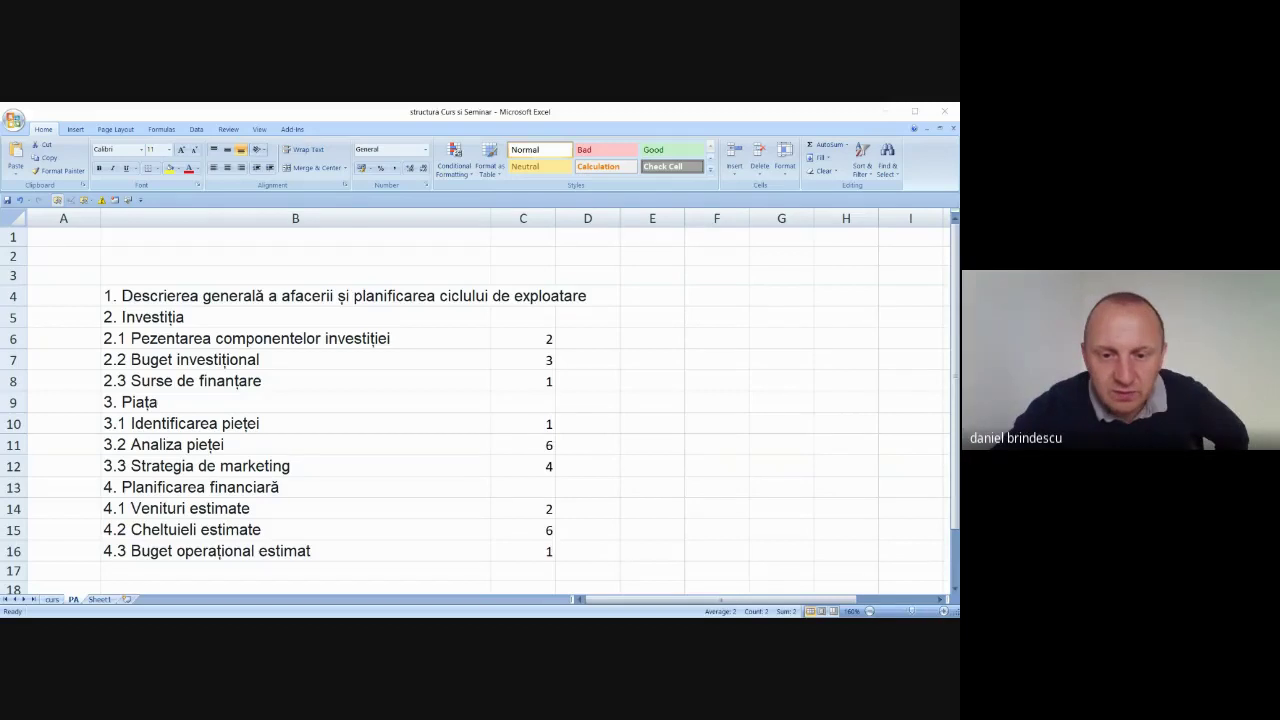
key(alt+Tab)
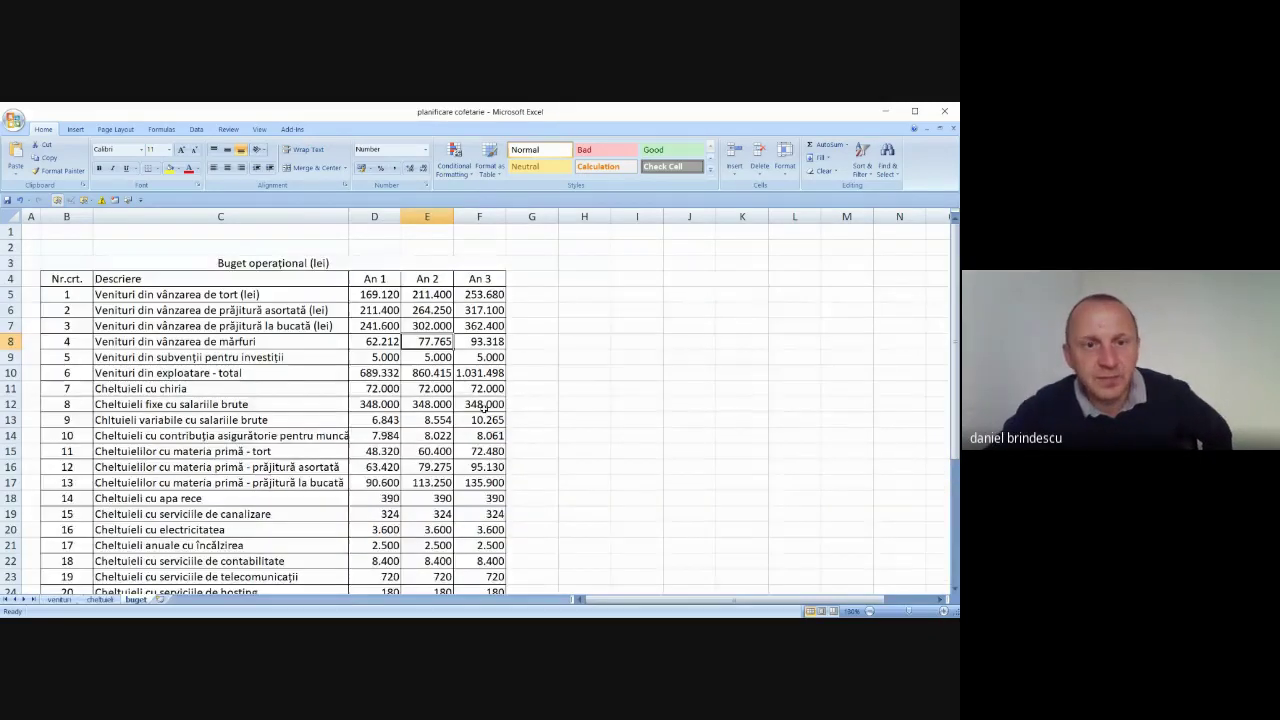
click(588, 378)
click(583, 332)
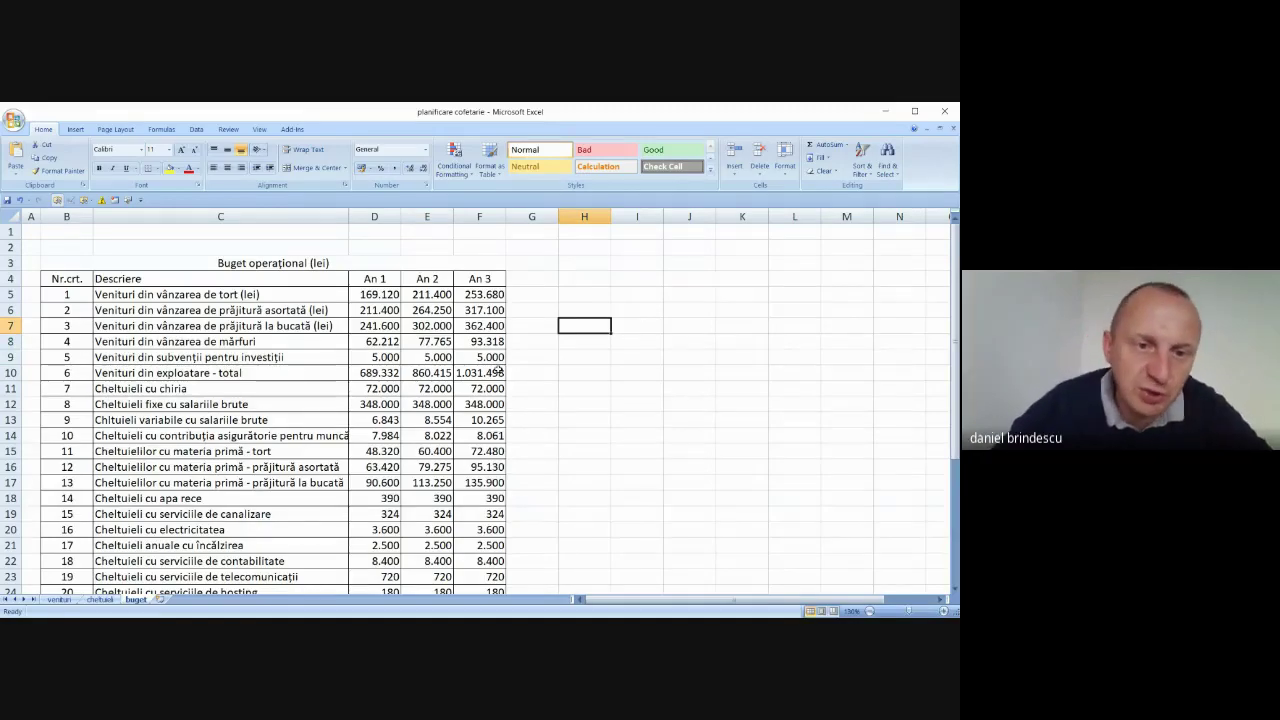
click(568, 418)
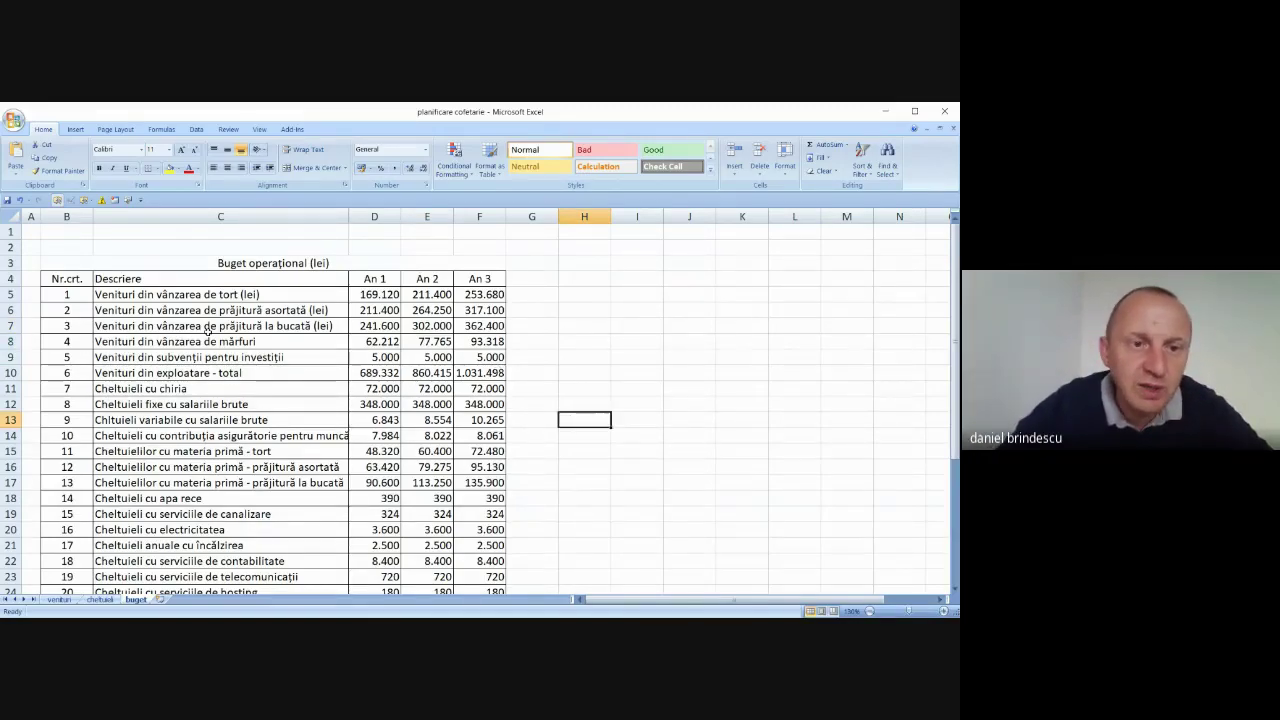
click(178, 297)
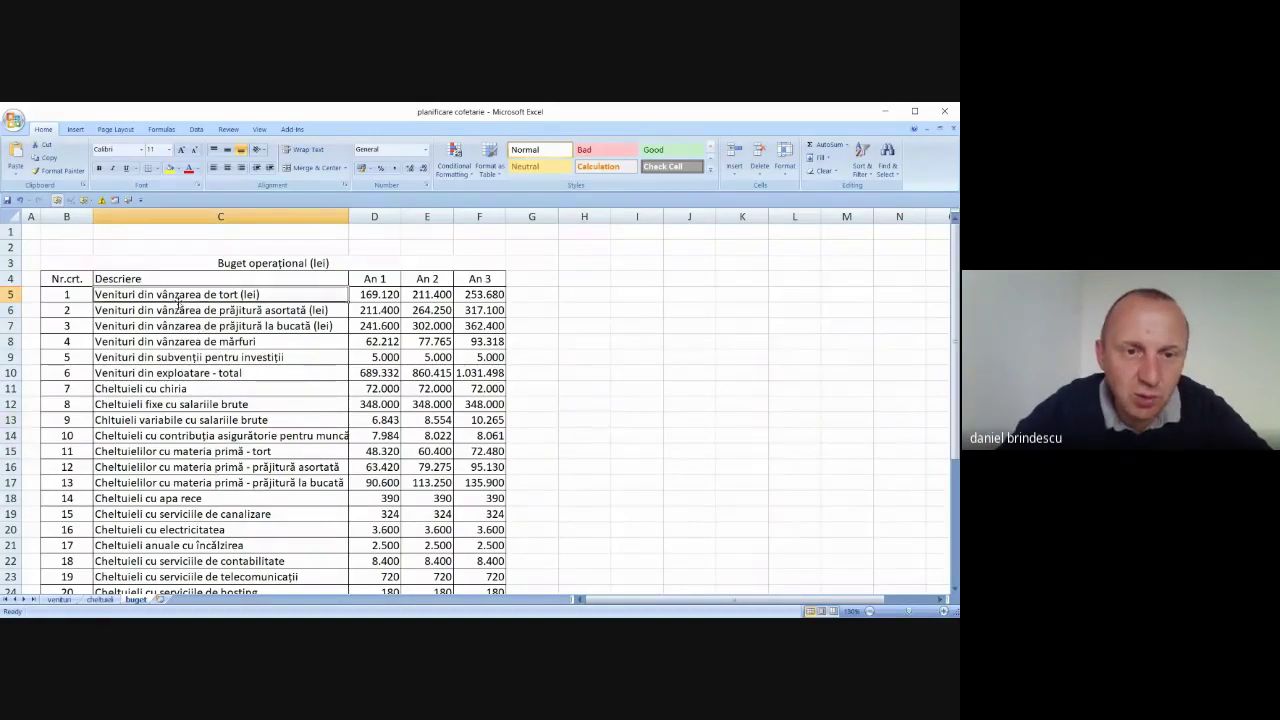
click(298, 308)
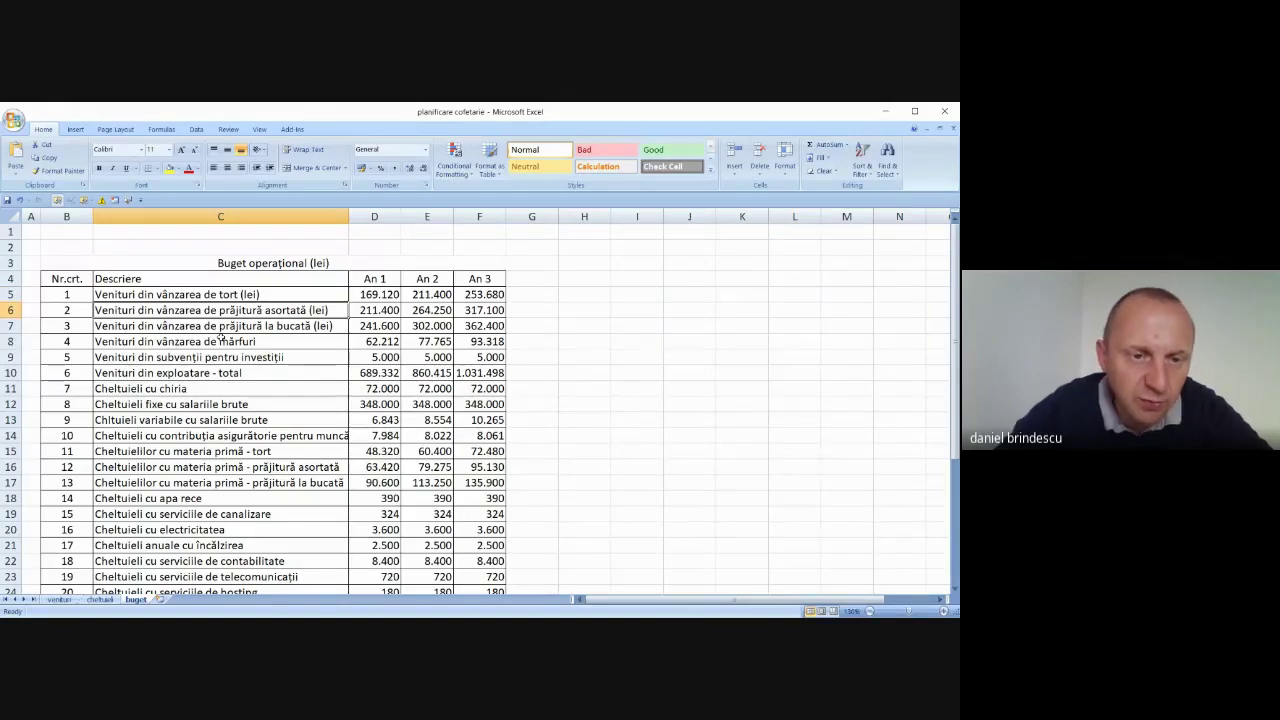
click(252, 340)
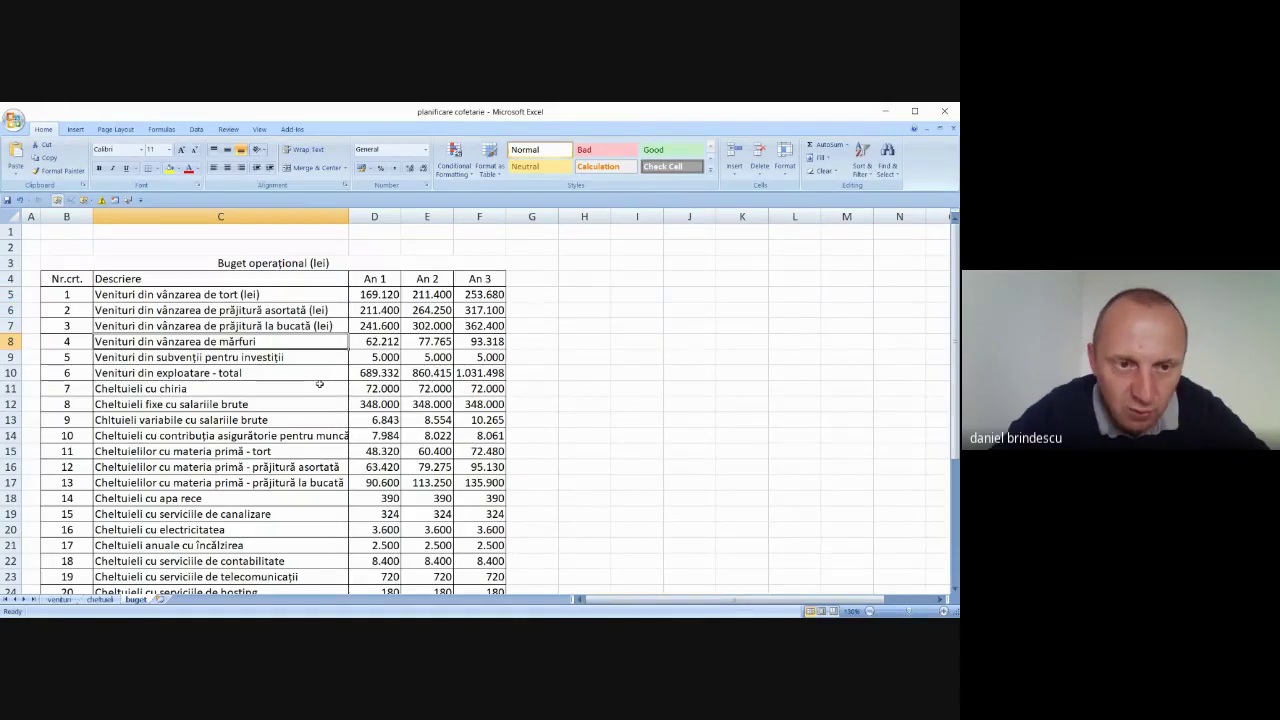
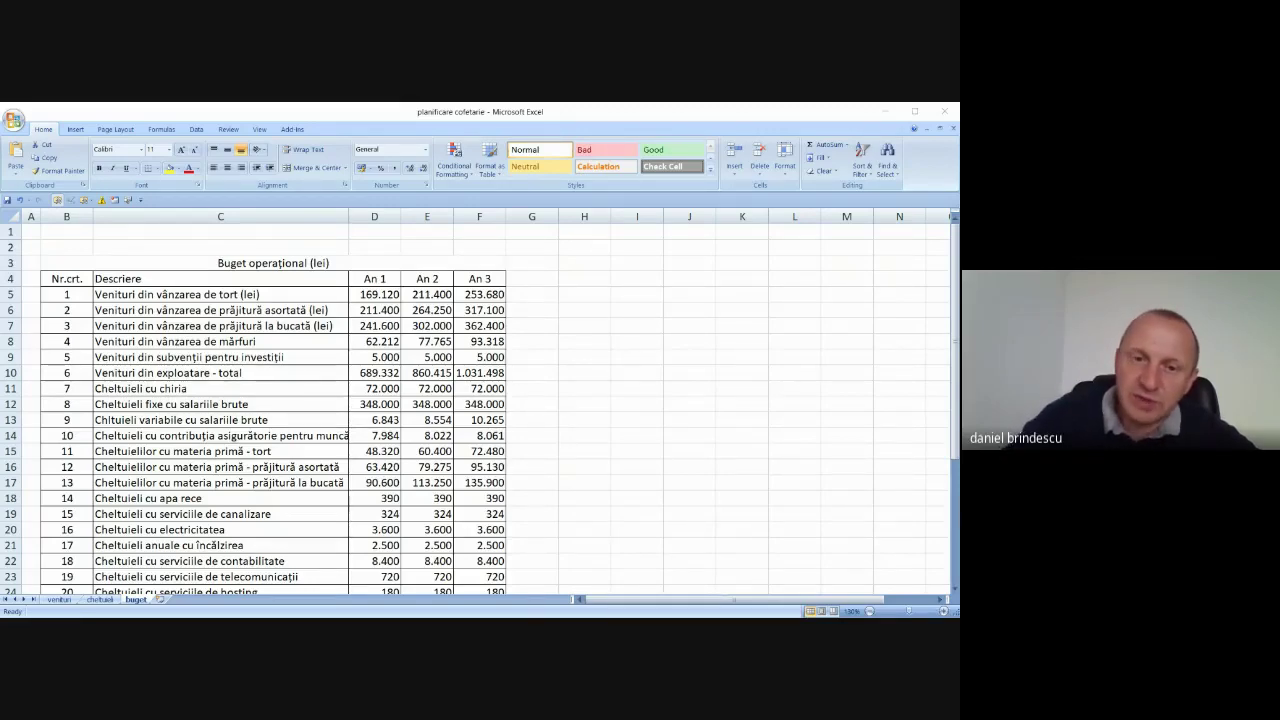
Show the venituri sheet and examine the cake sales revenue in row 11 for each of the three years
click(240, 341)
click(60, 600)
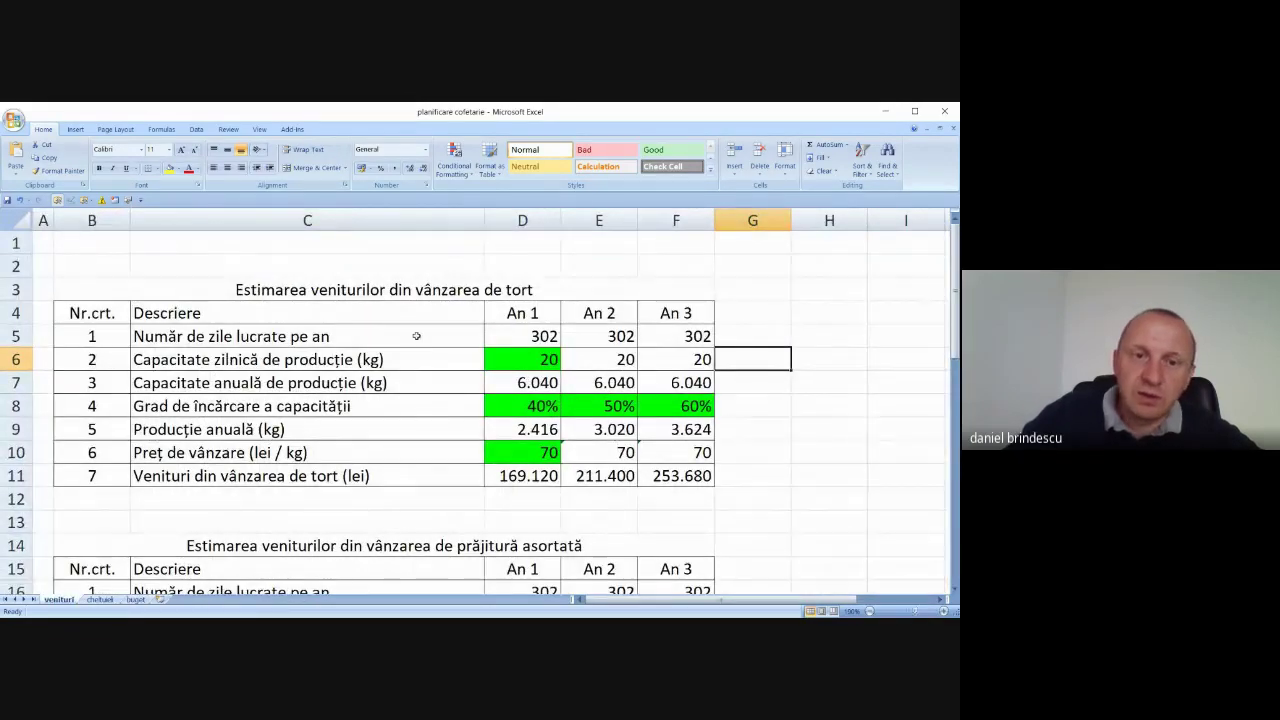
click(513, 291)
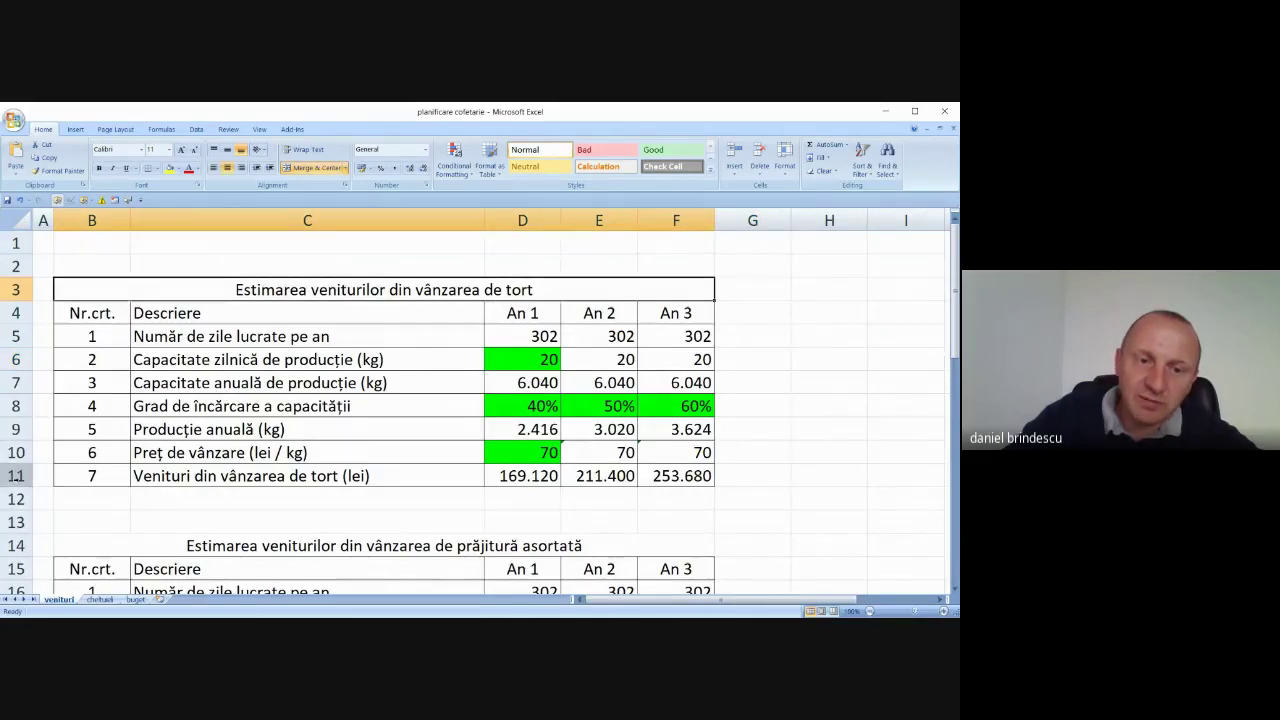
click(20, 476)
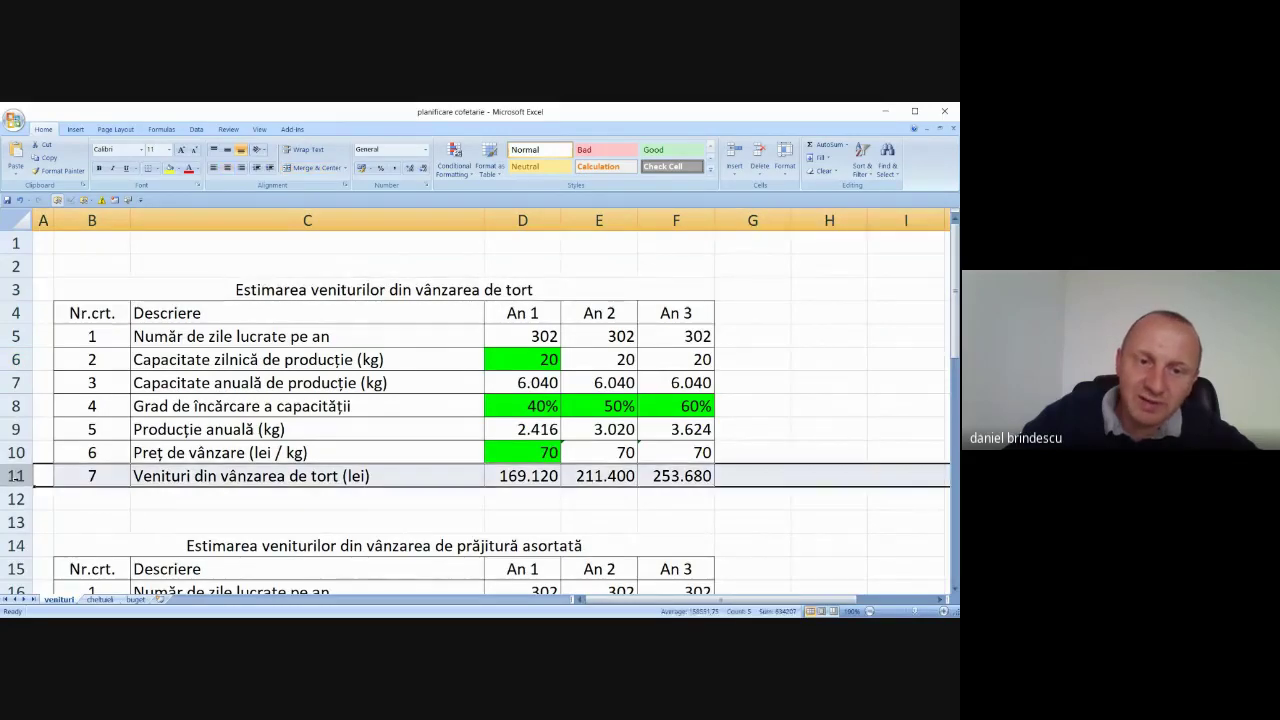
click(514, 476)
click(591, 475)
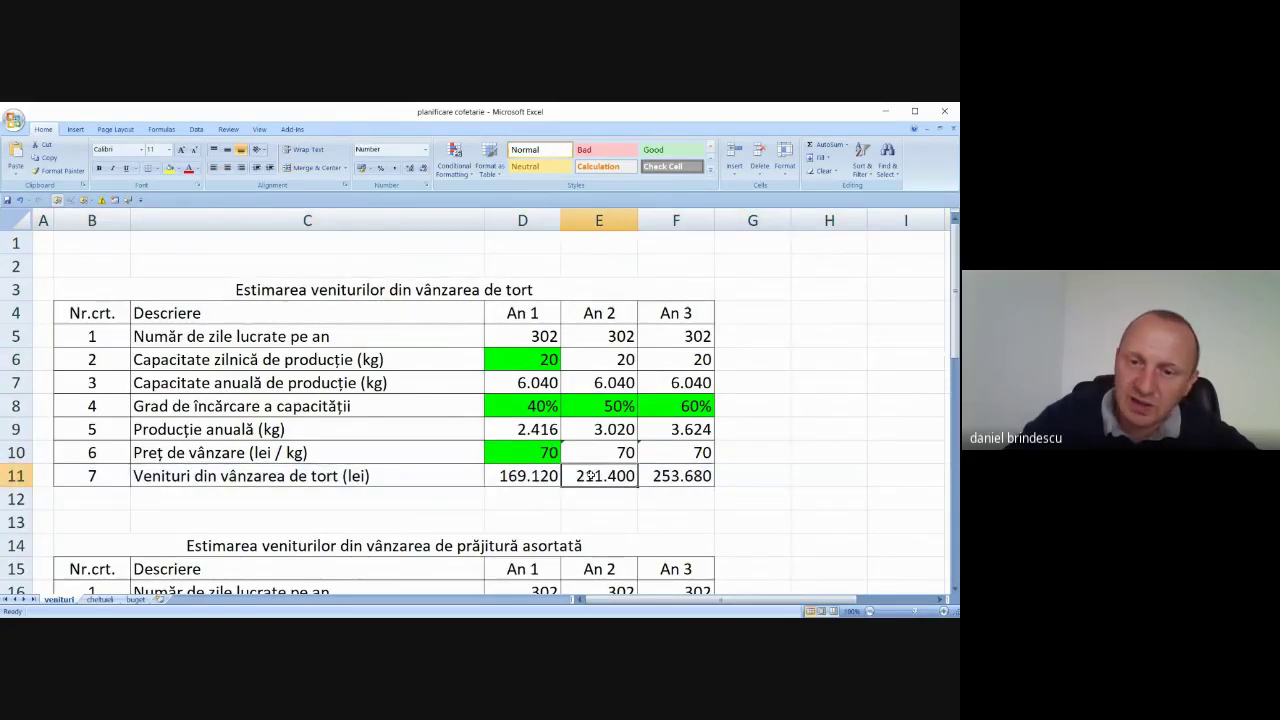
click(680, 480)
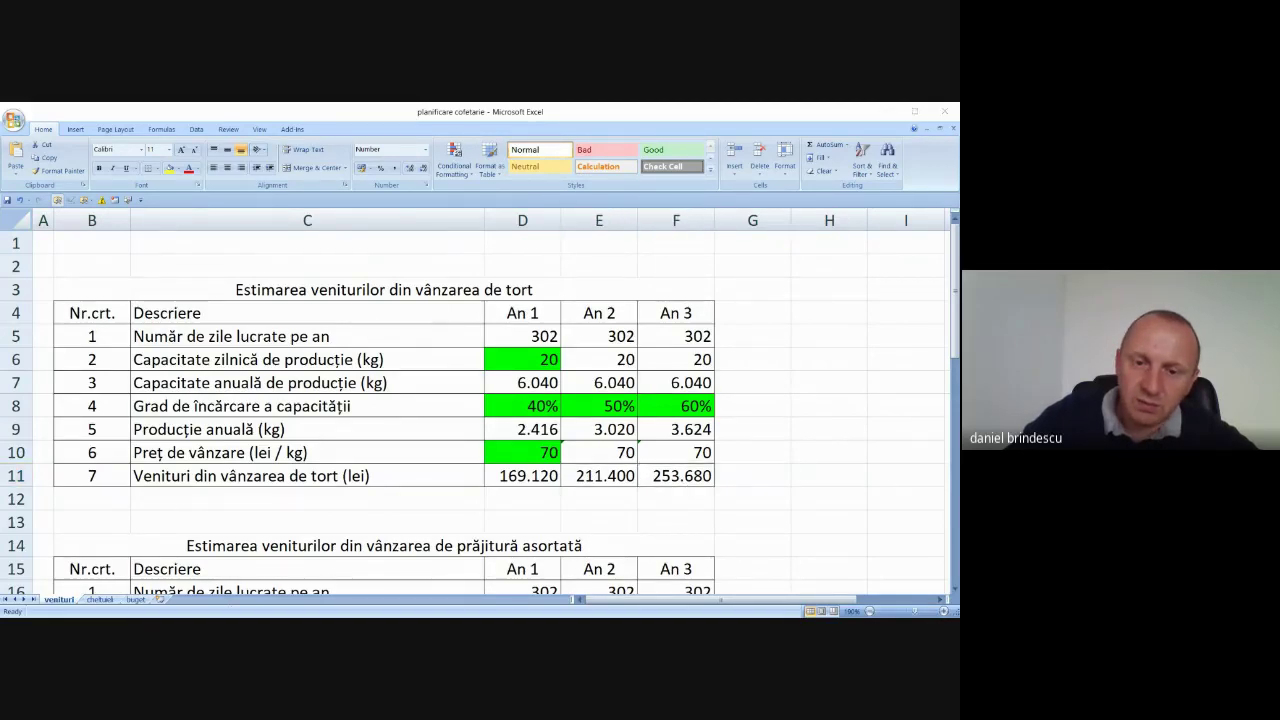
Highlight the whole cake revenue estimation table, B3:F11, and single out its final revenue row, B11:F11
key(alt+Tab)
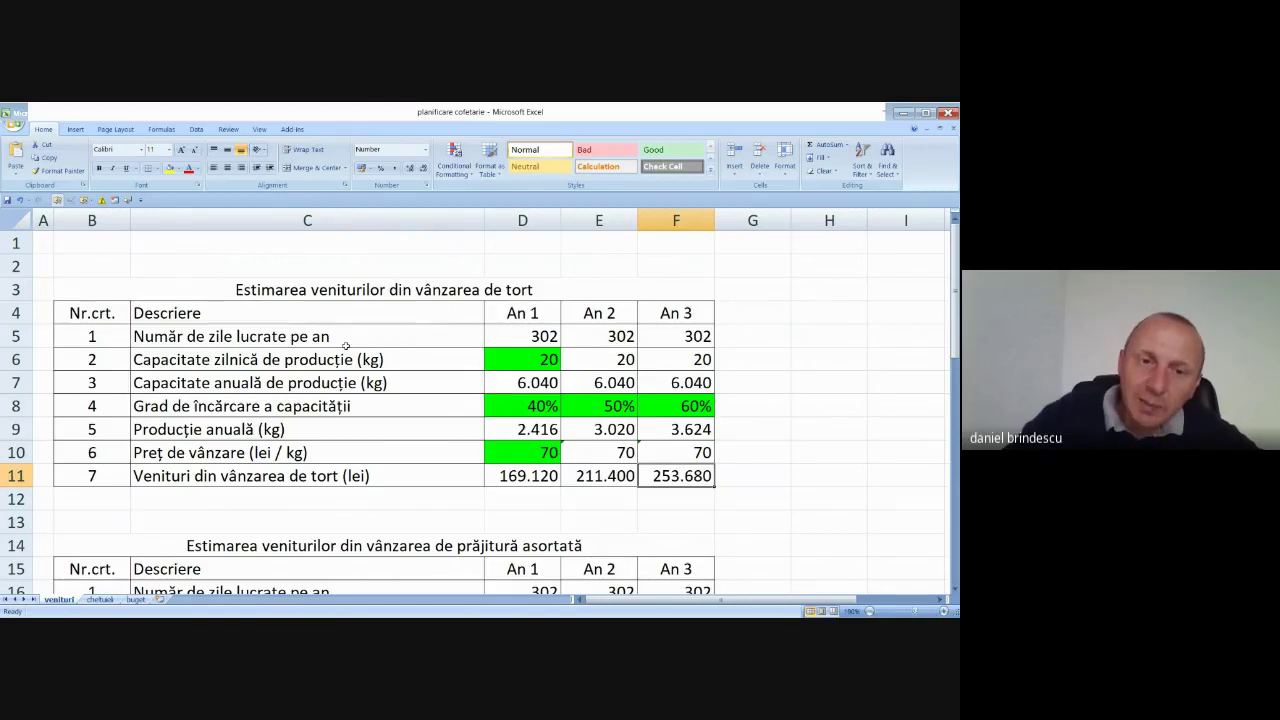
drag(90, 292, 500, 476)
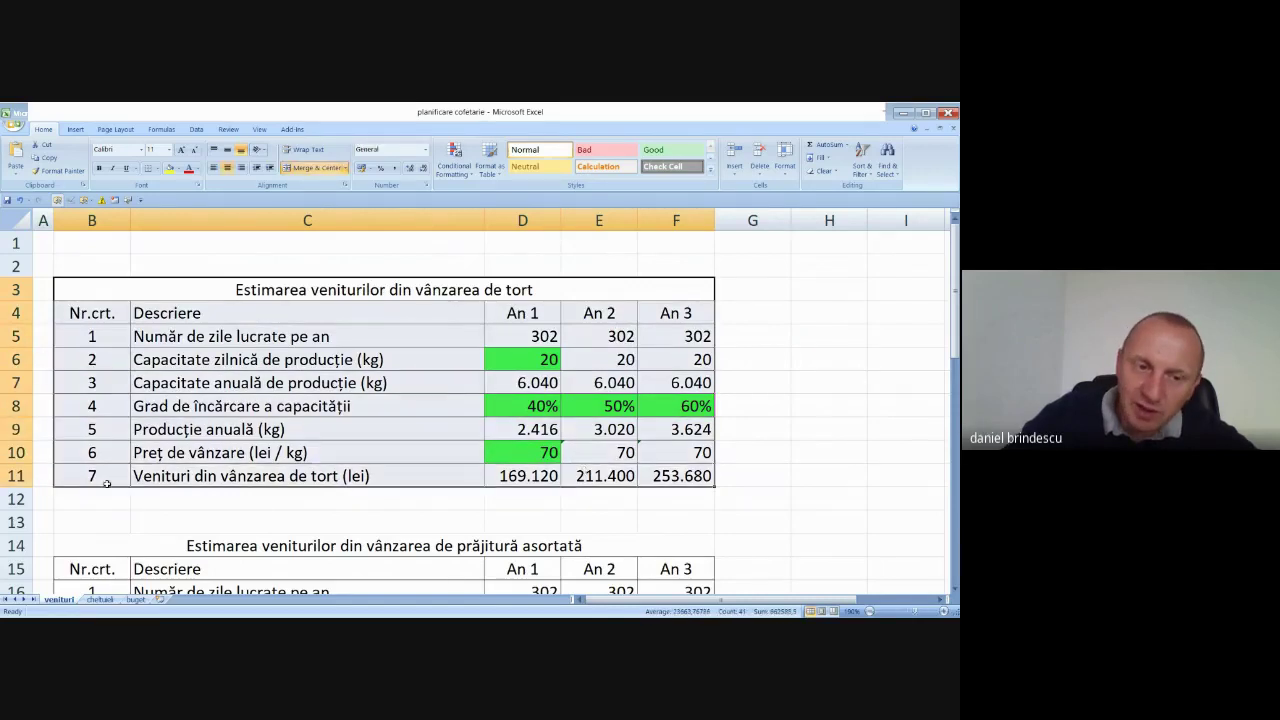
drag(105, 478, 663, 476)
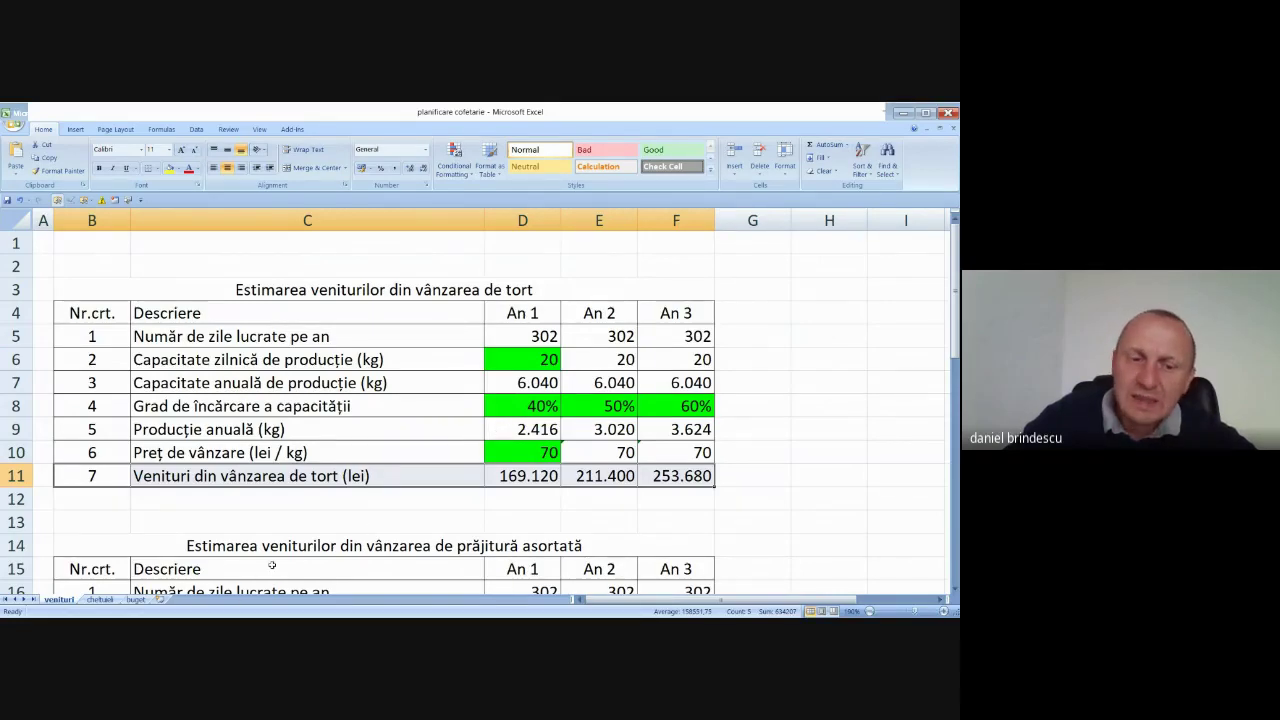
key(alt+Tab)
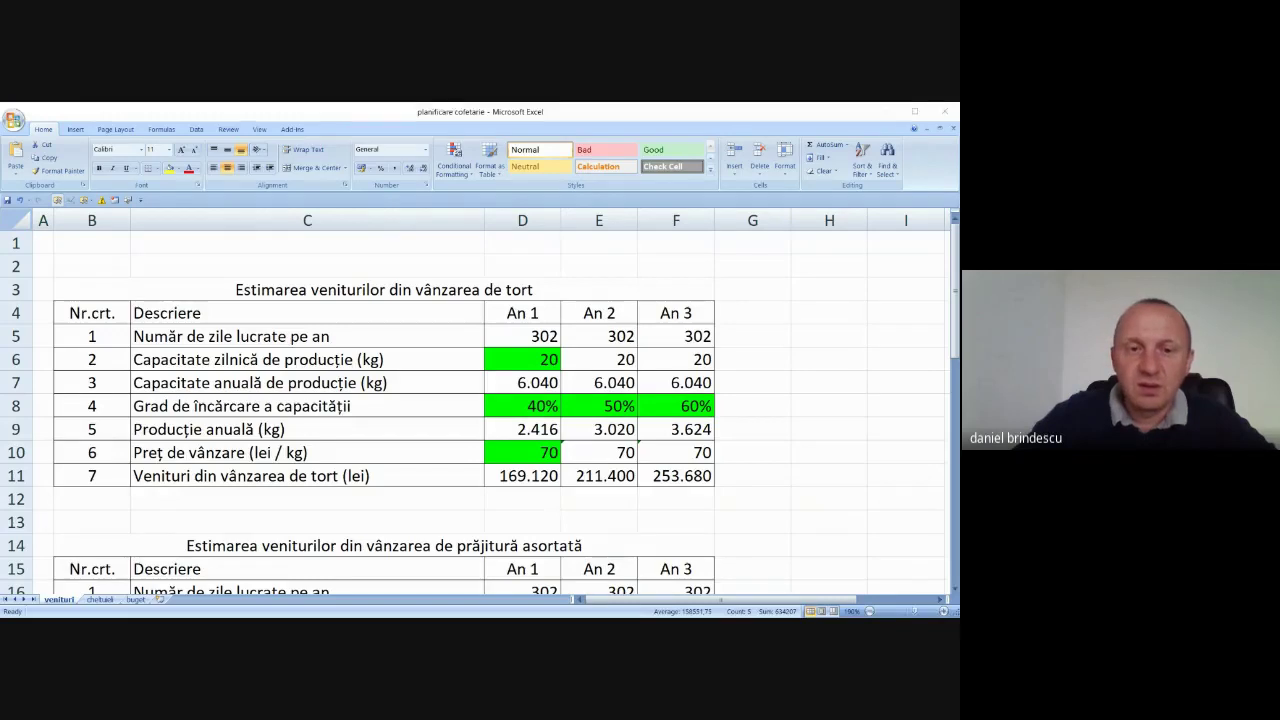
Highlight the annual production capacity row and the annual production row of the cake revenue table one after the other
key(alt+Tab)
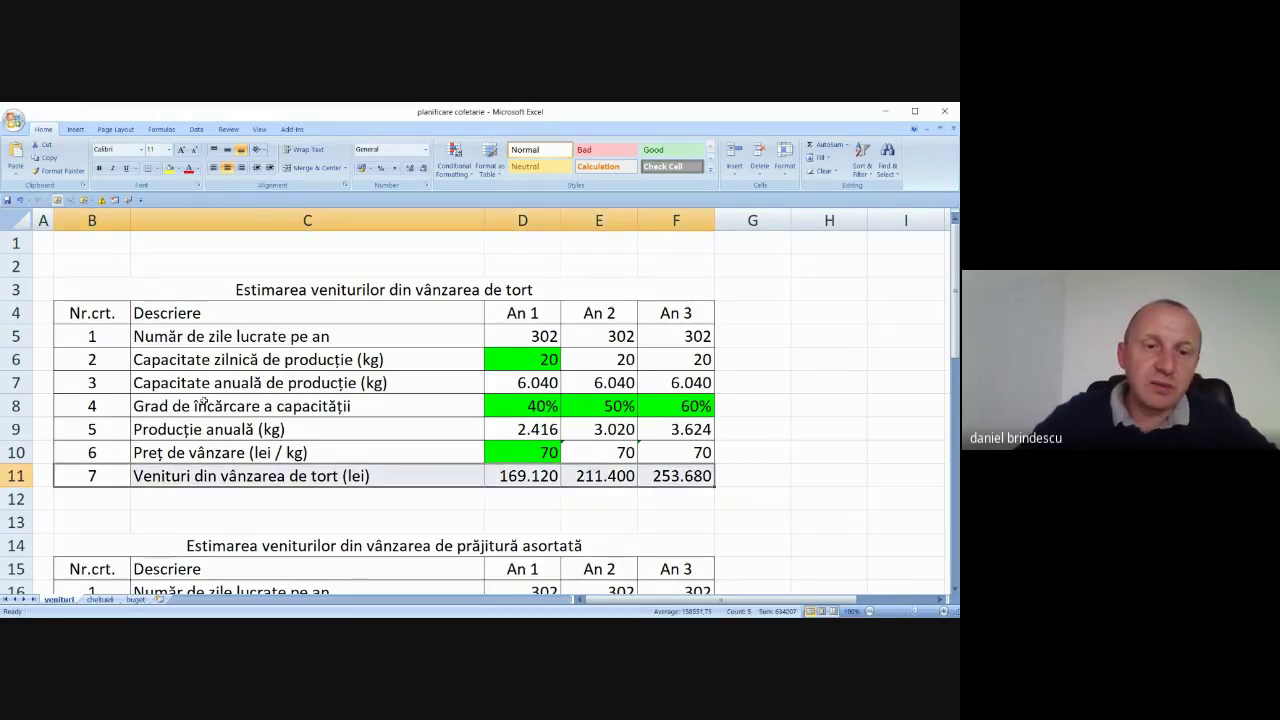
click(190, 388)
click(16, 383)
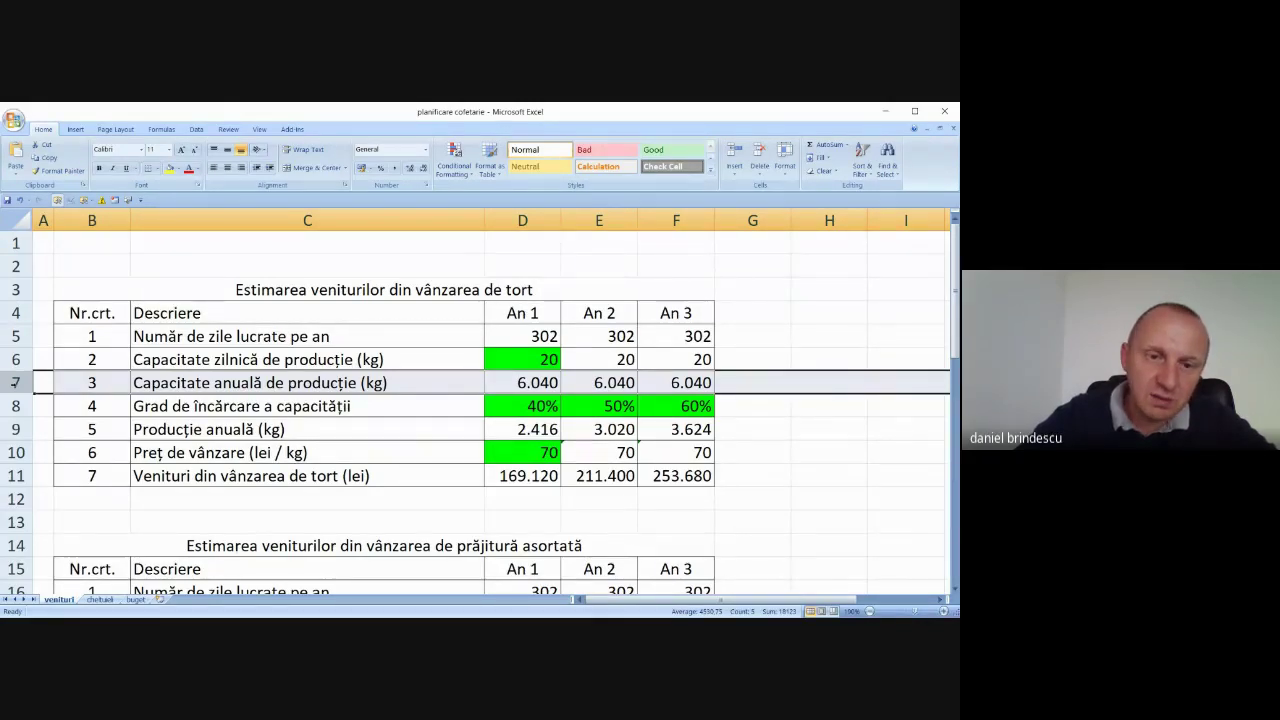
click(16, 429)
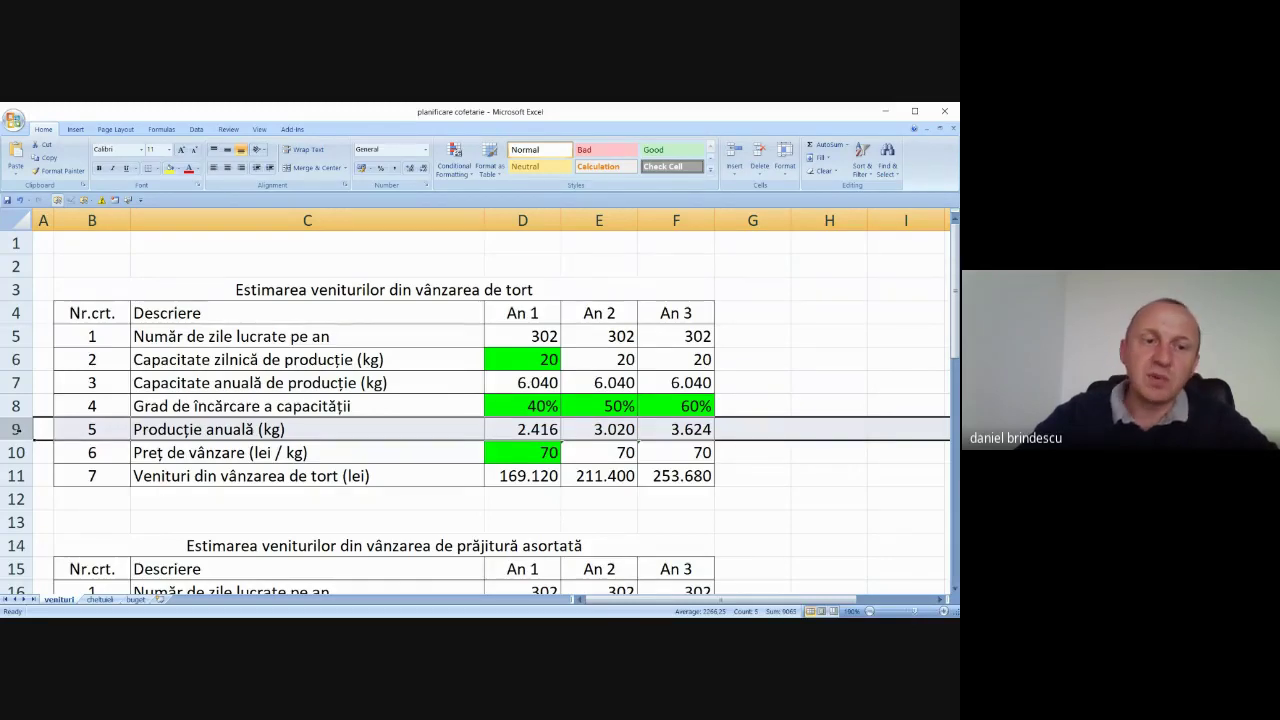
Highlight the cake selling price in row 10 and point out the resulting year 1 and year 3 cake revenues in row 11
click(16, 452)
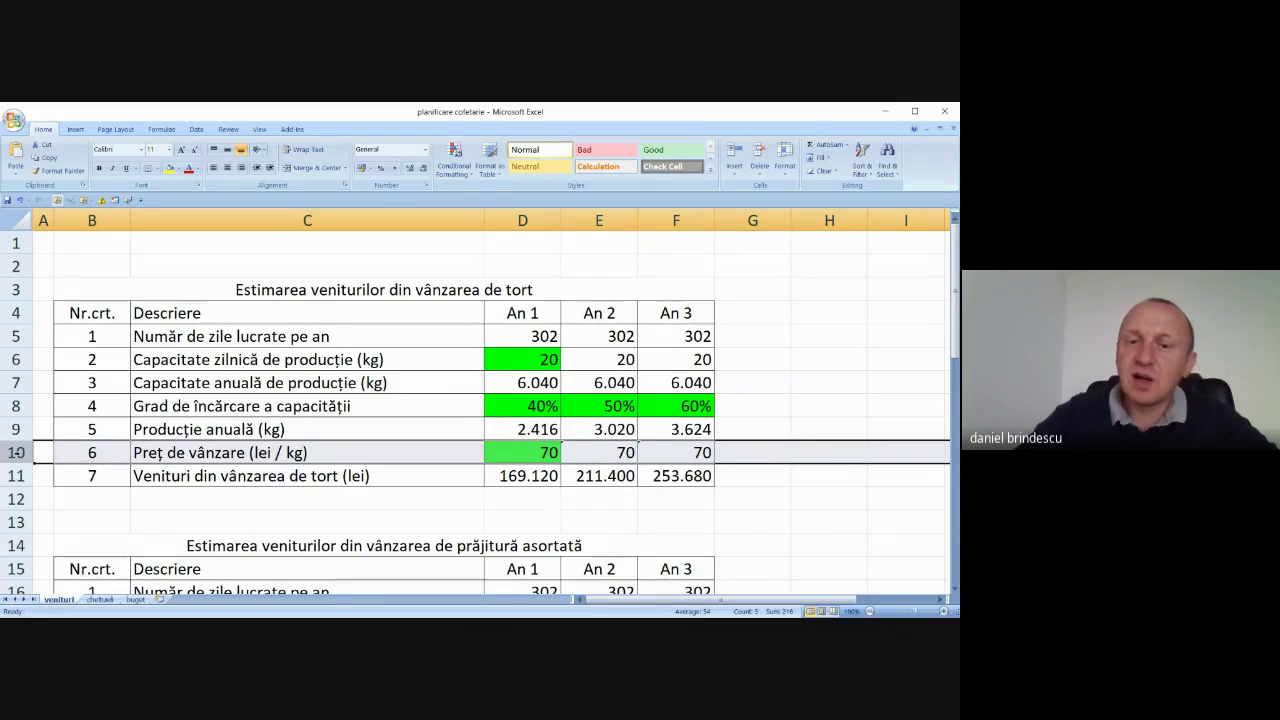
click(523, 478)
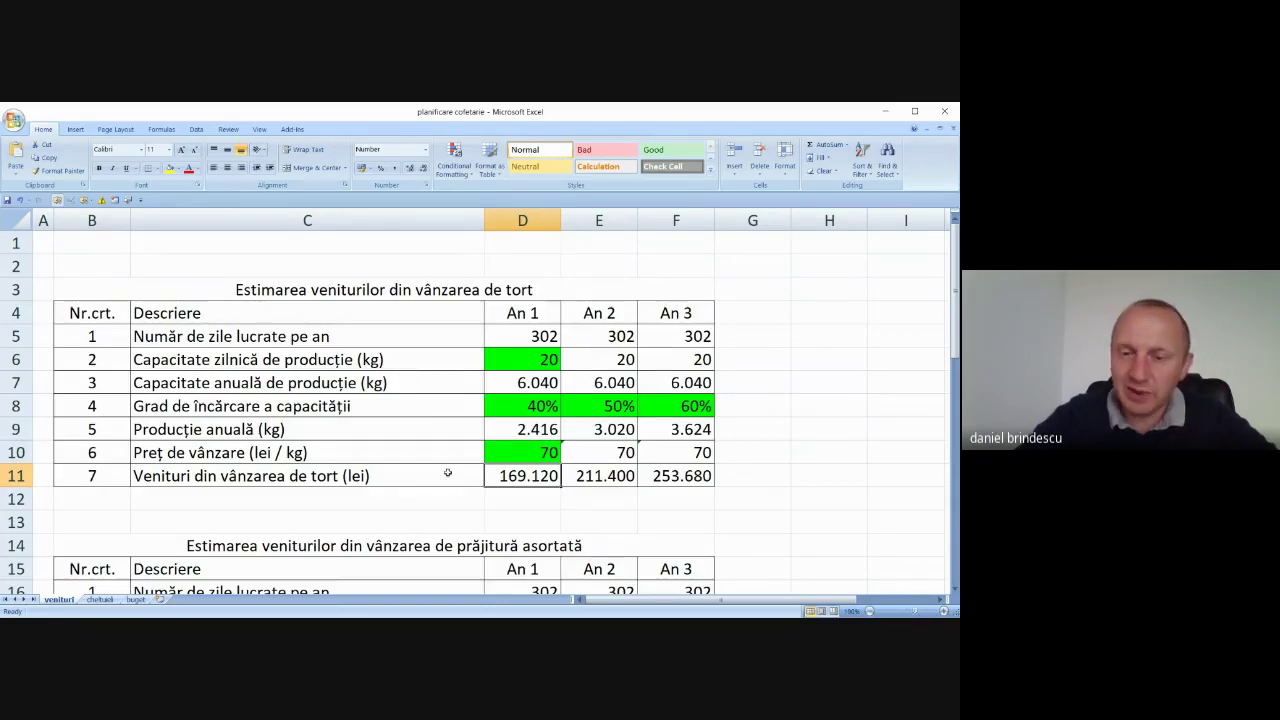
click(705, 476)
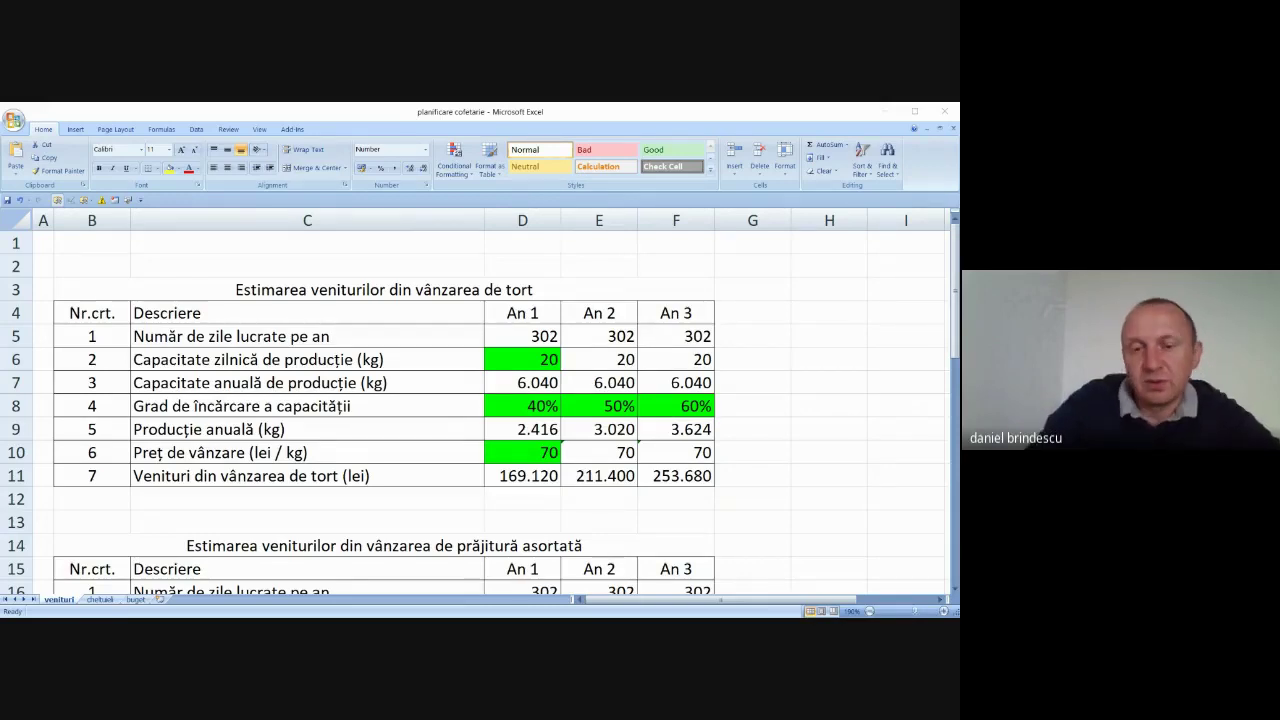
click(676, 476)
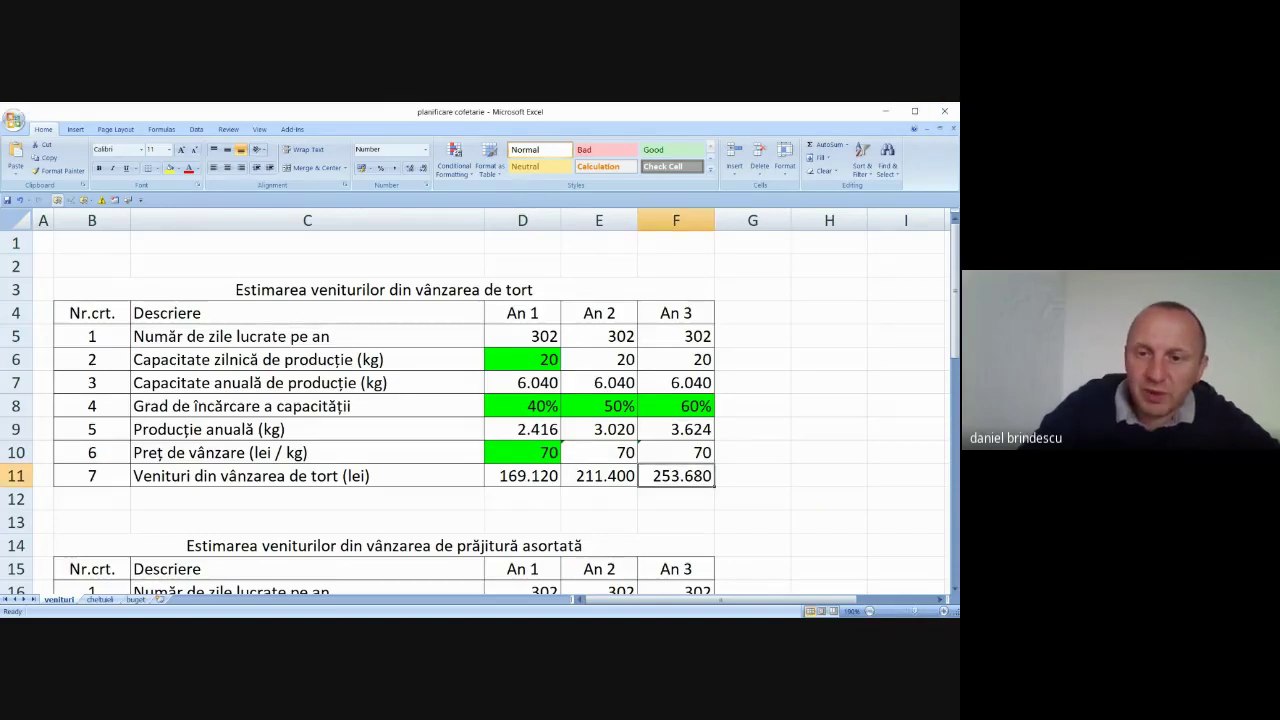
Point out the cake table's daily production capacity in D6 and look over the other revenue estimation tables on the venituri sheet
click(530, 360)
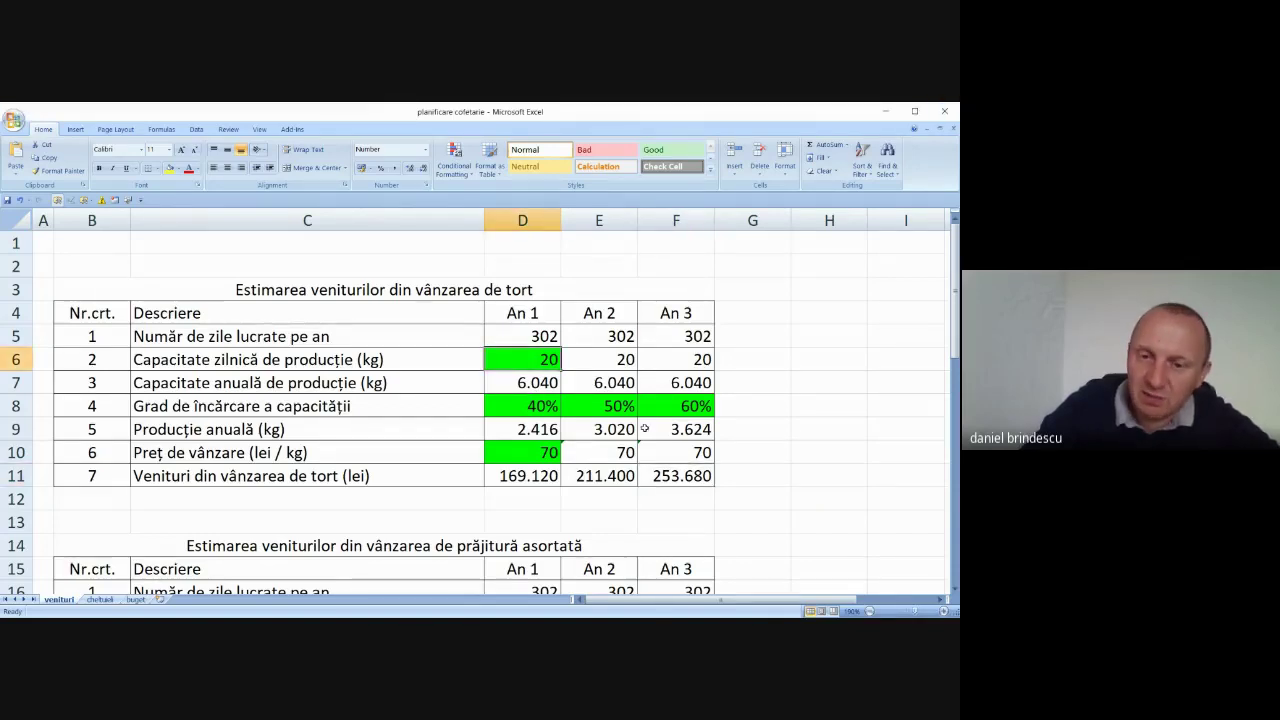
click(755, 407)
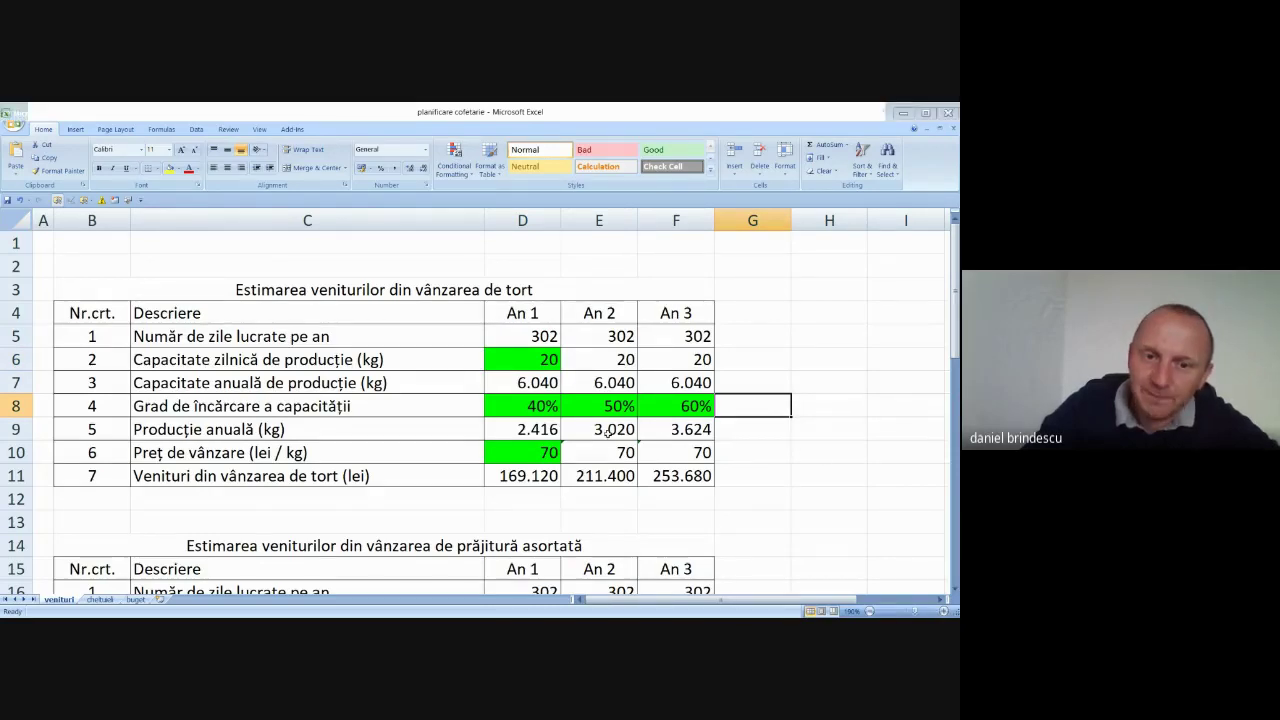
scroll(608, 432, down, 7)
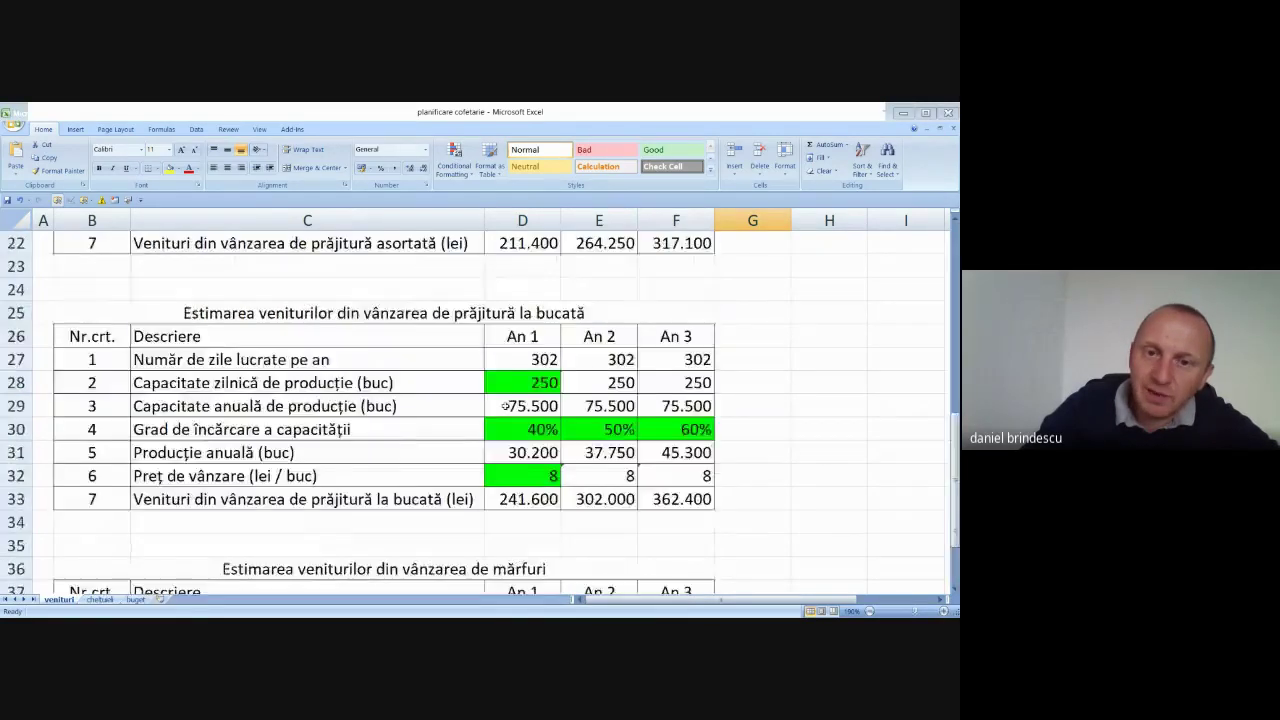
scroll(505, 405, up, 7)
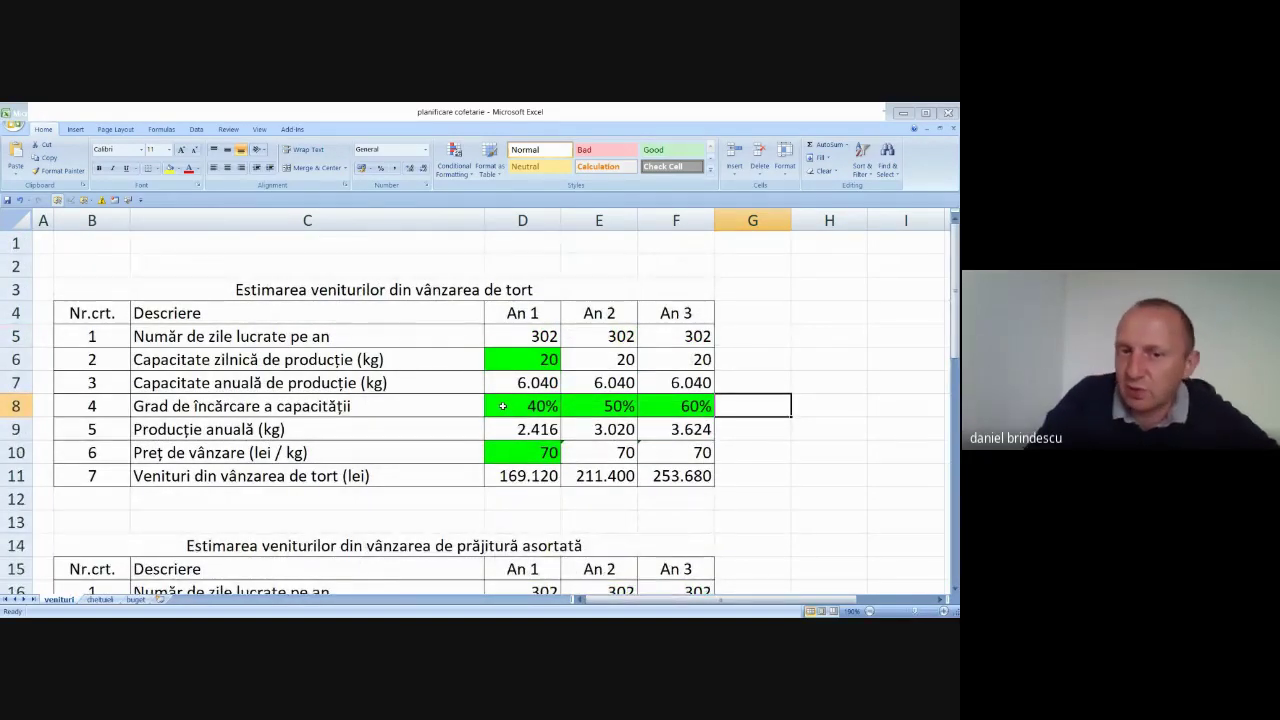
Show the cheltuieli sheet and look through its rent, fixed and variable gross salary, and labour insurance contribution expense tables
click(100, 599)
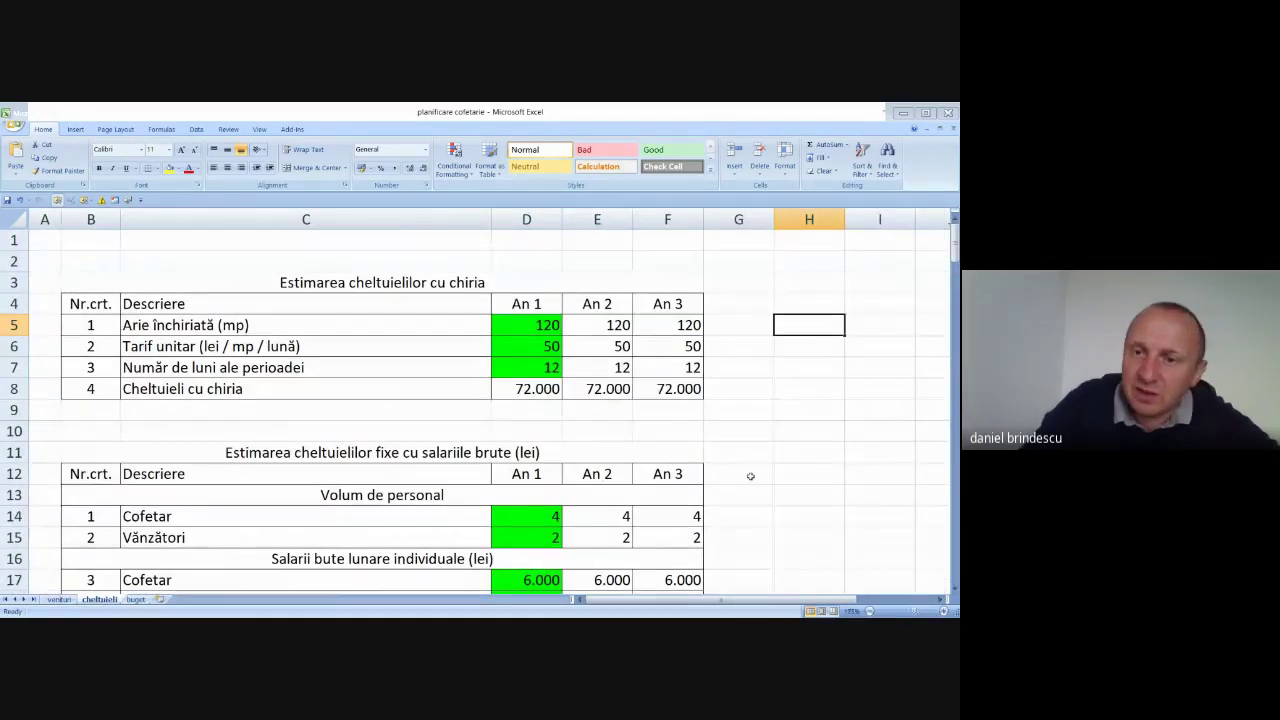
click(796, 490)
click(555, 348)
click(505, 492)
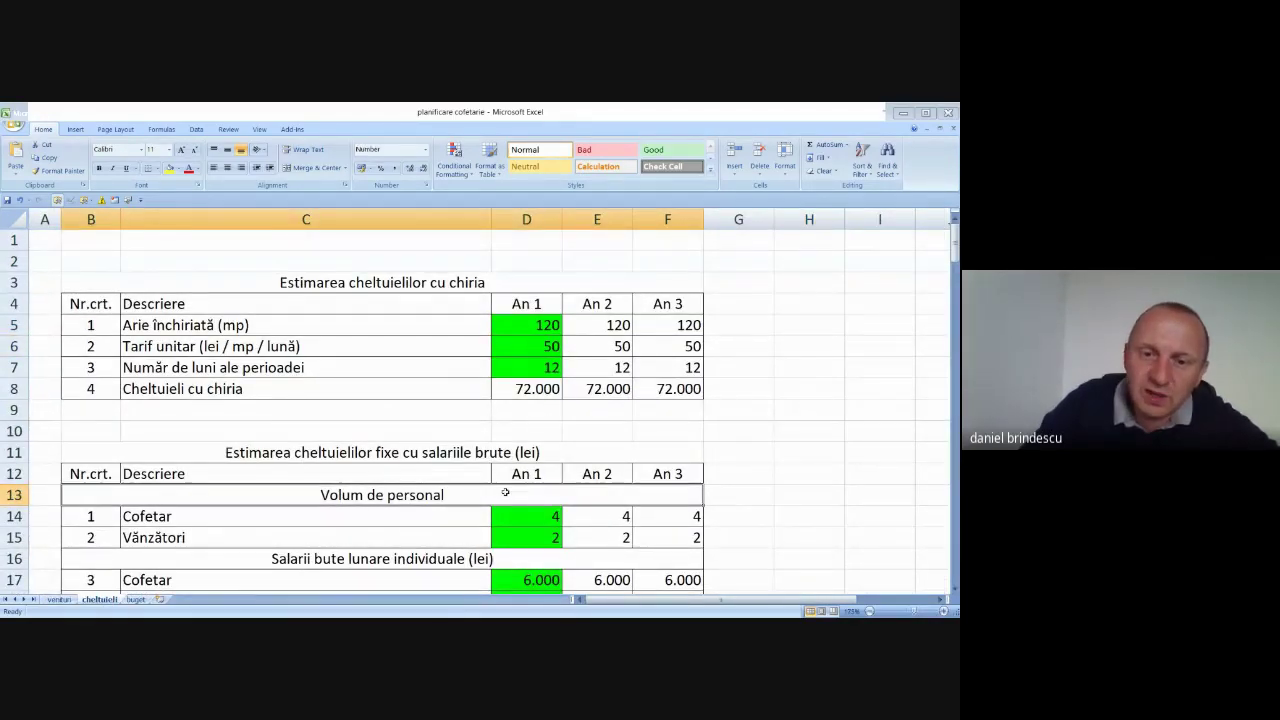
scroll(510, 495, down, 6)
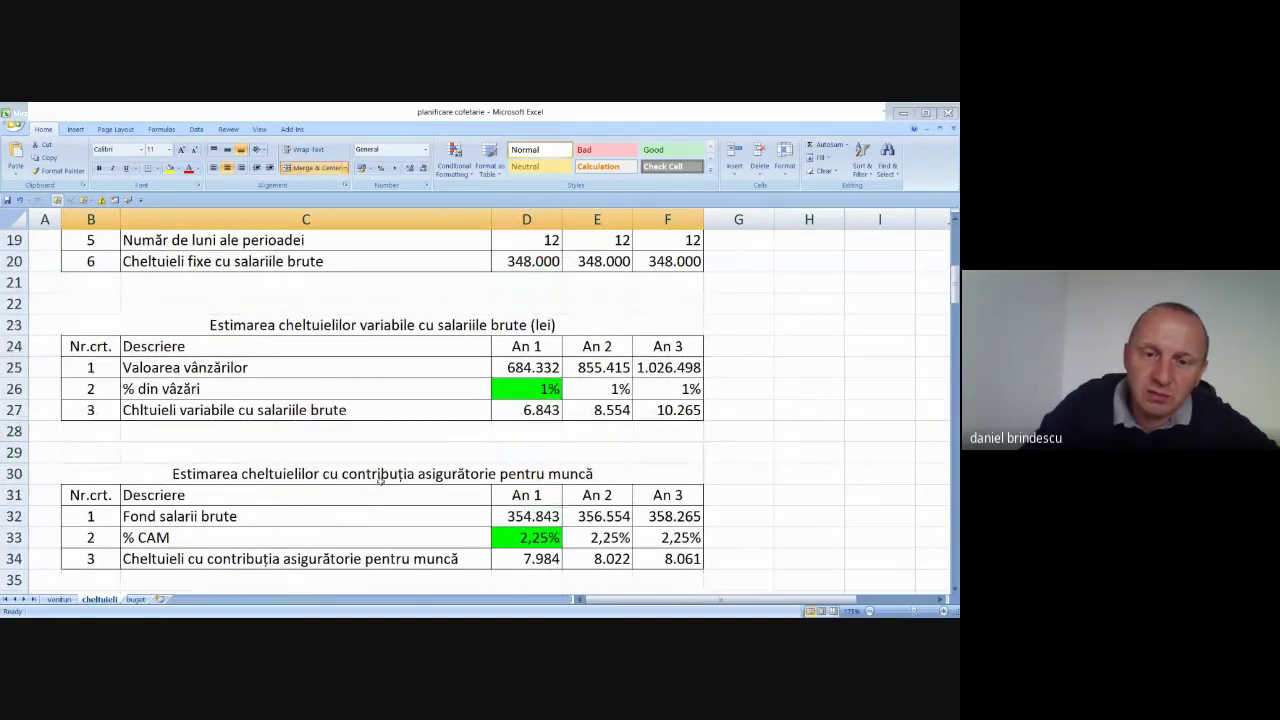
scroll(455, 498, up, 2)
scroll(455, 498, up, 4)
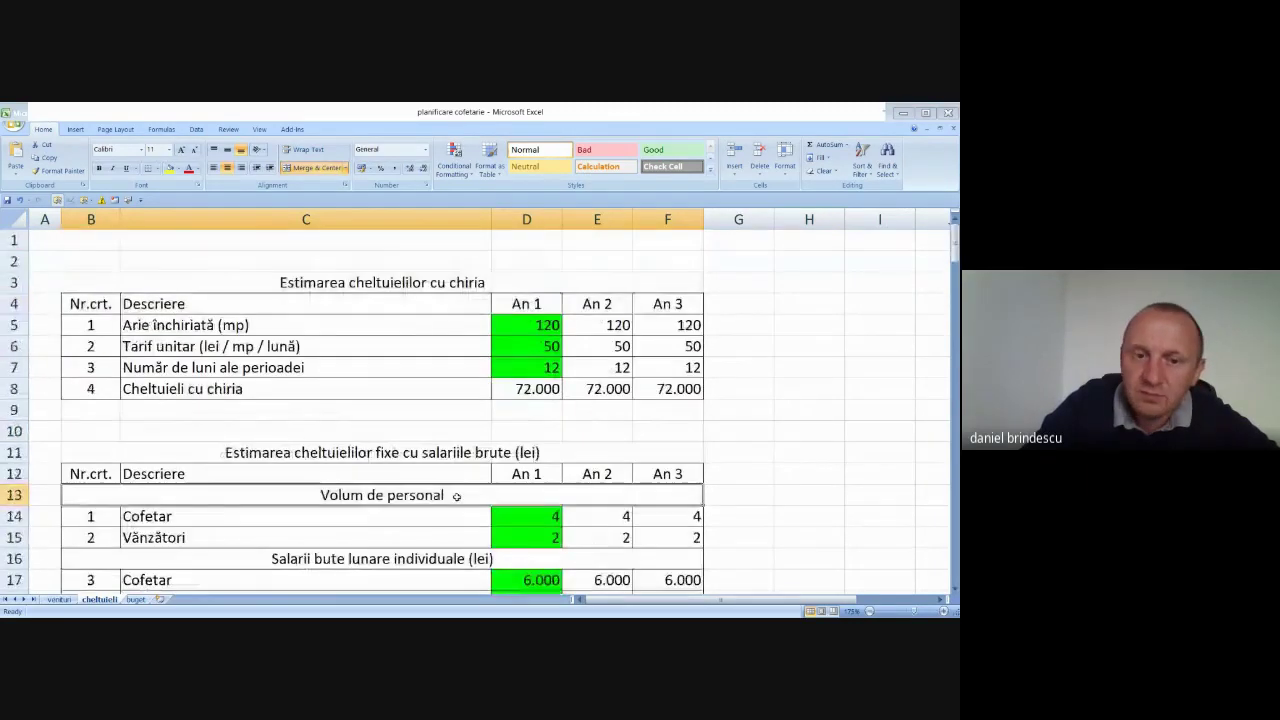
Show the buget sheet and review the operational budget from total operating revenue in row 10 to the net result in row 35
click(135, 599)
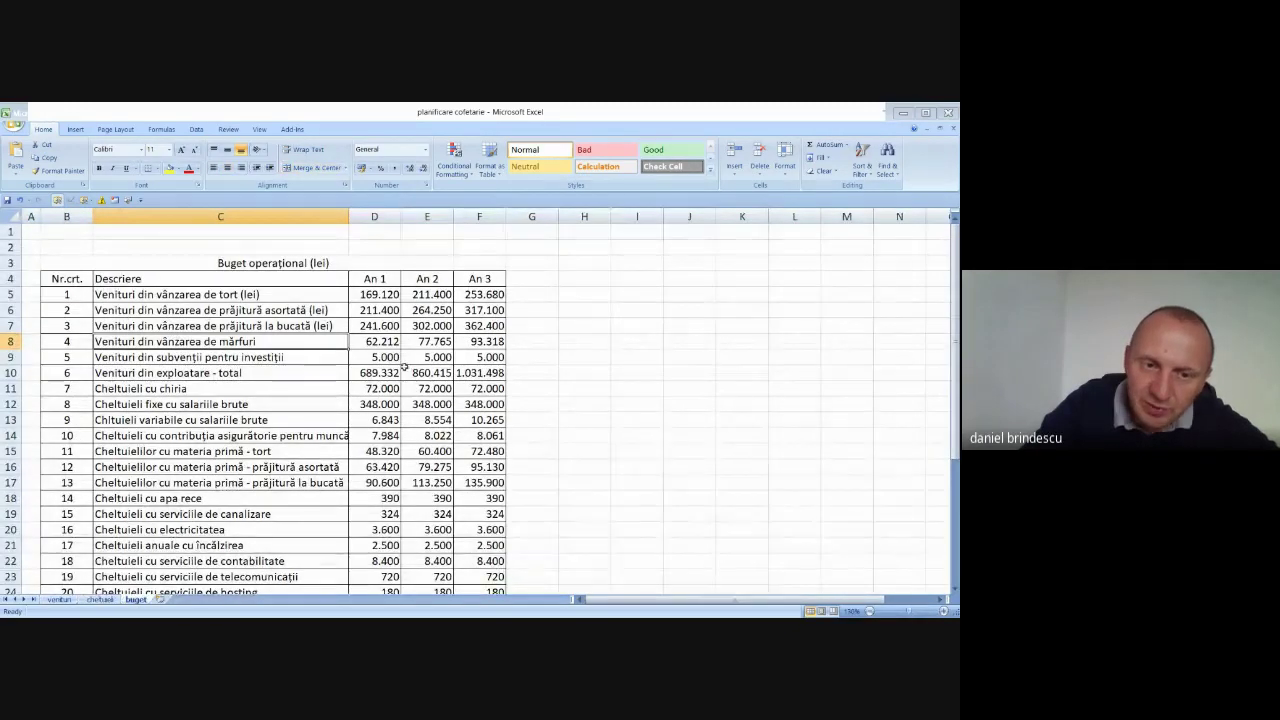
click(408, 372)
scroll(393, 385, down, 6)
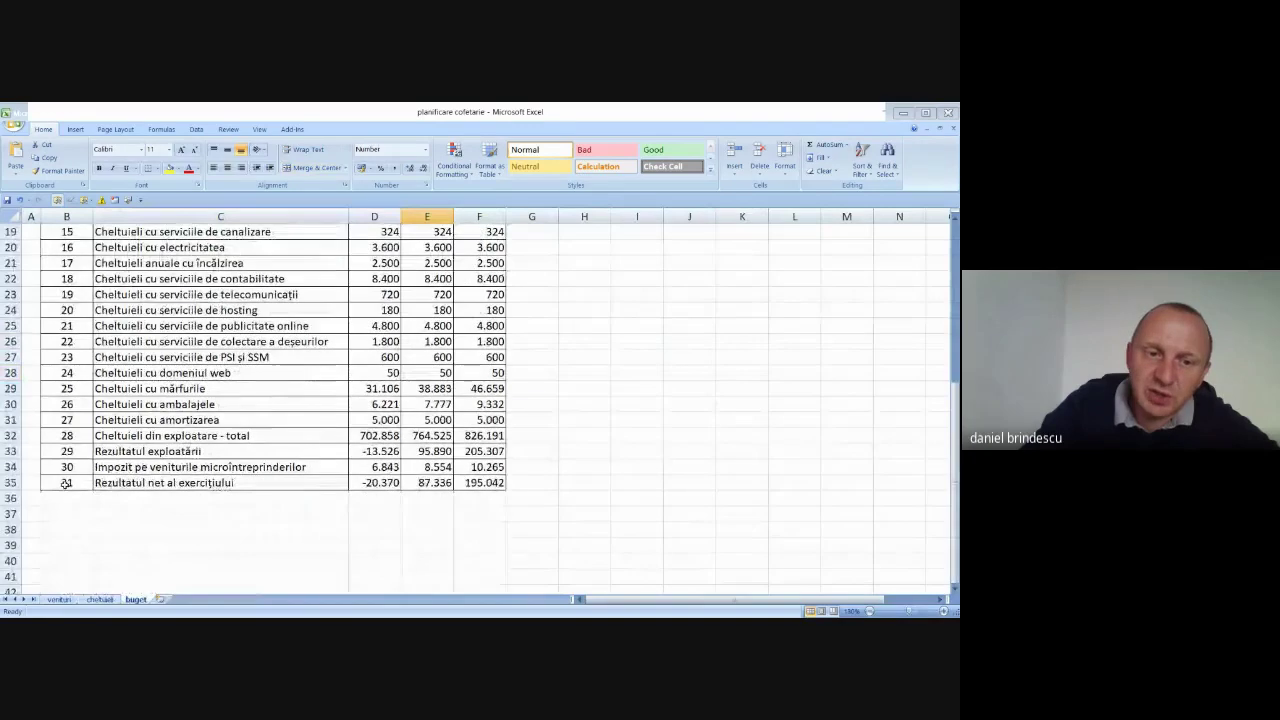
click(492, 484)
scroll(487, 468, up, 6)
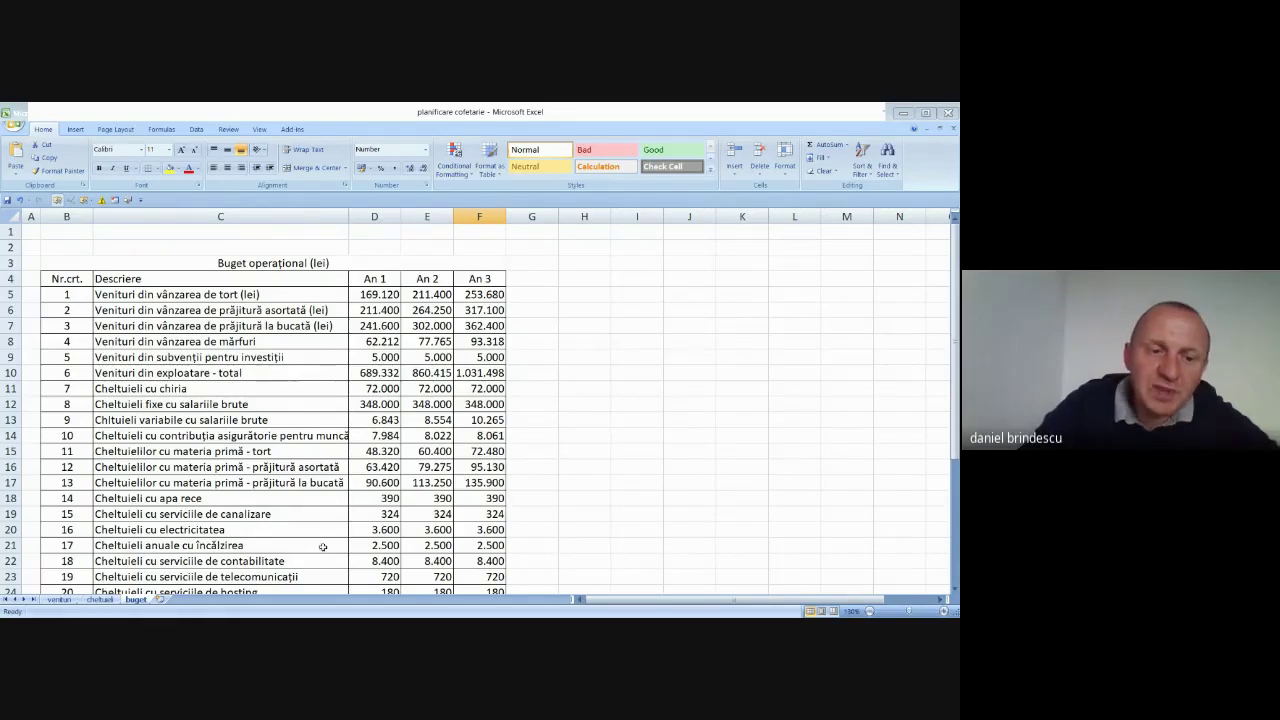
Copy the cake revenue estimation table, B3:F11, from the venituri sheet to the clipboard
click(62, 600)
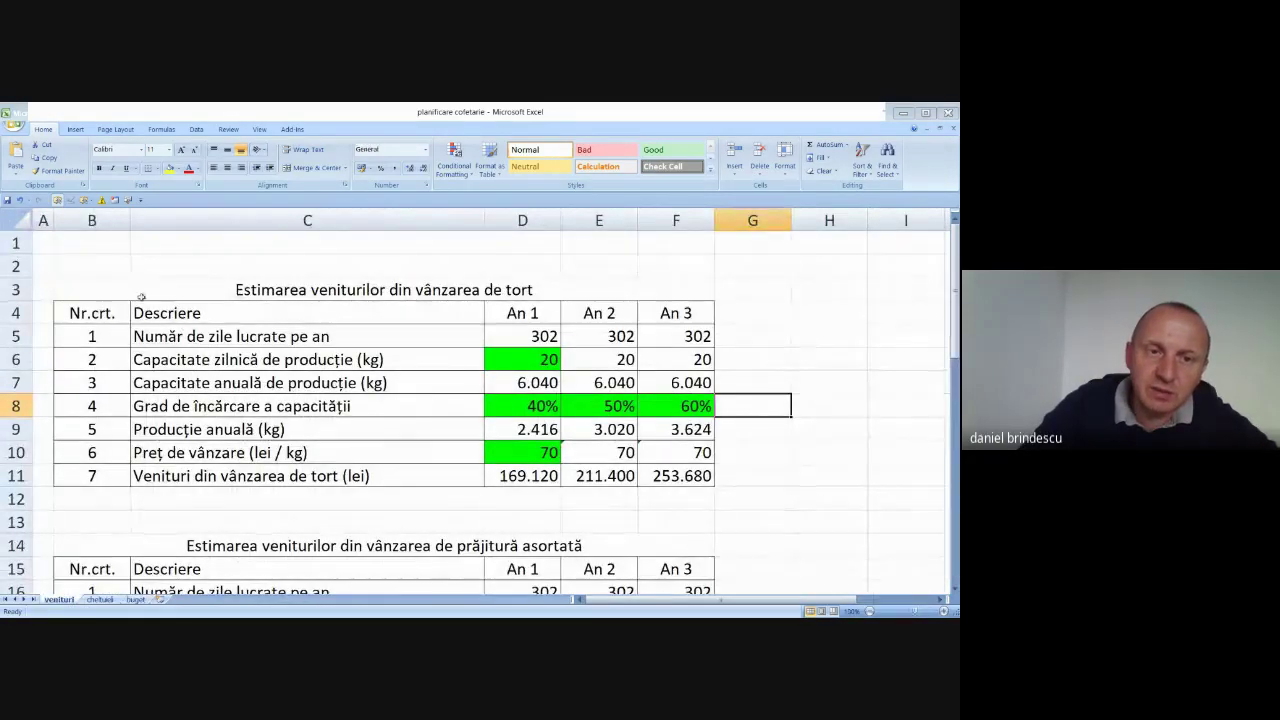
drag(90, 290, 589, 470)
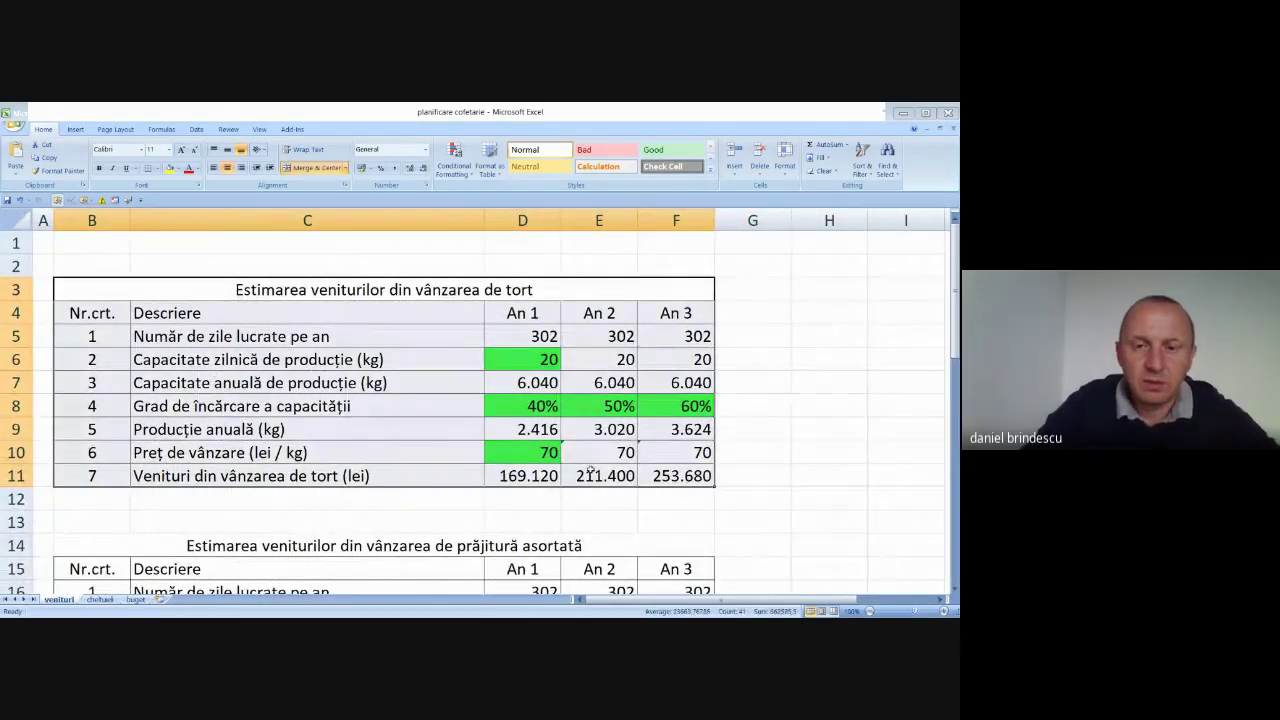
key(ctrl+c)
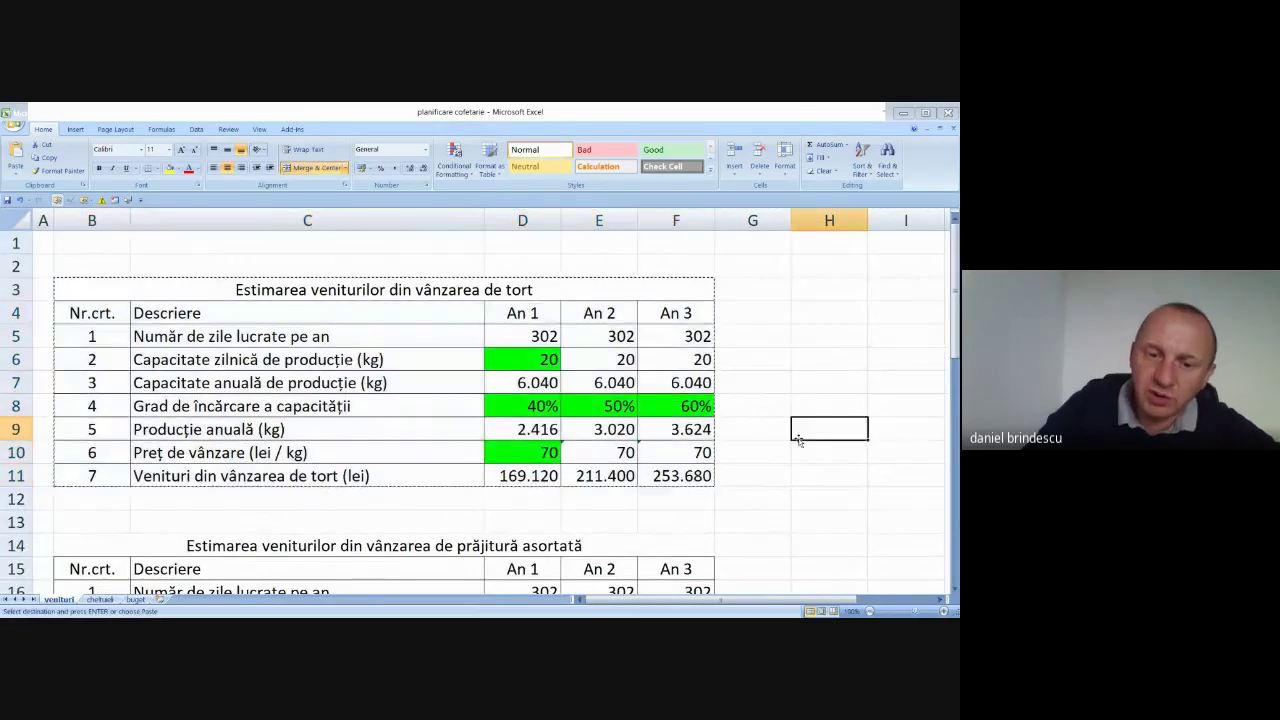
click(798, 435)
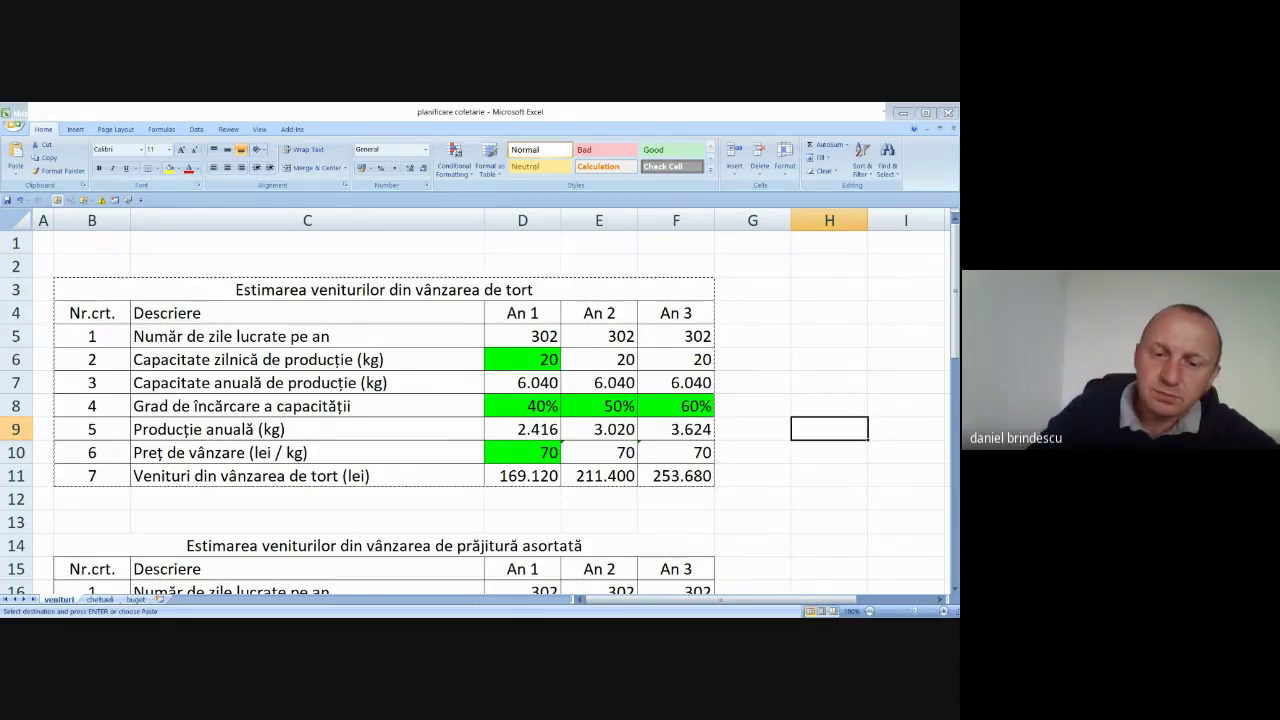
key(alt+Tab)
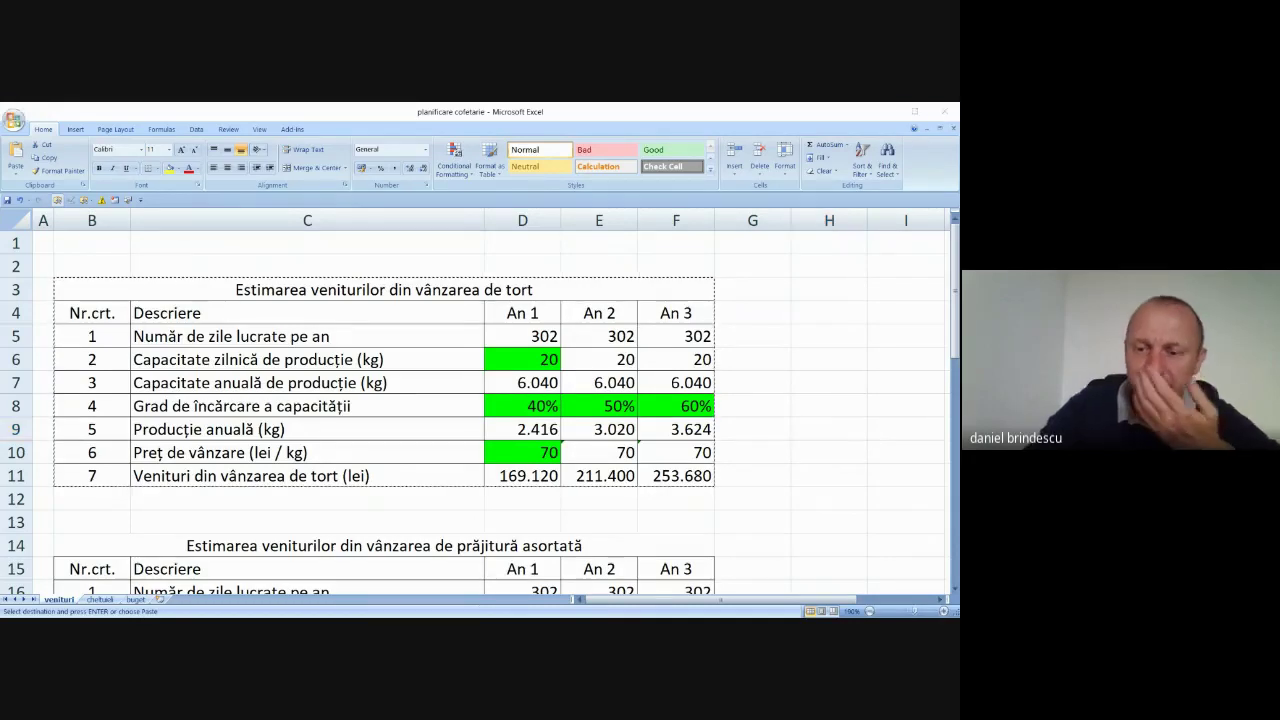